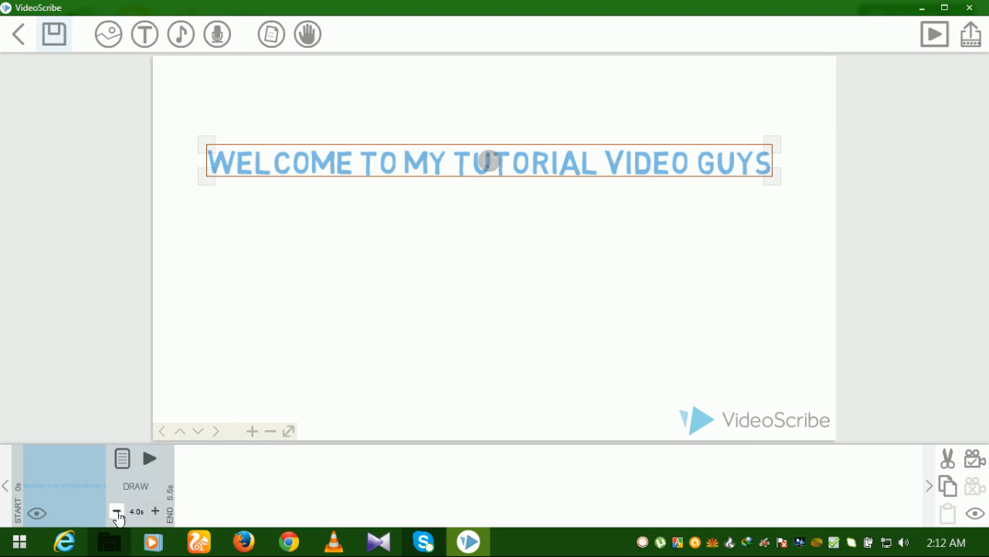
Step: Deselect the welcome text and play the scribe from the start to check its drawing animation
click(625, 265)
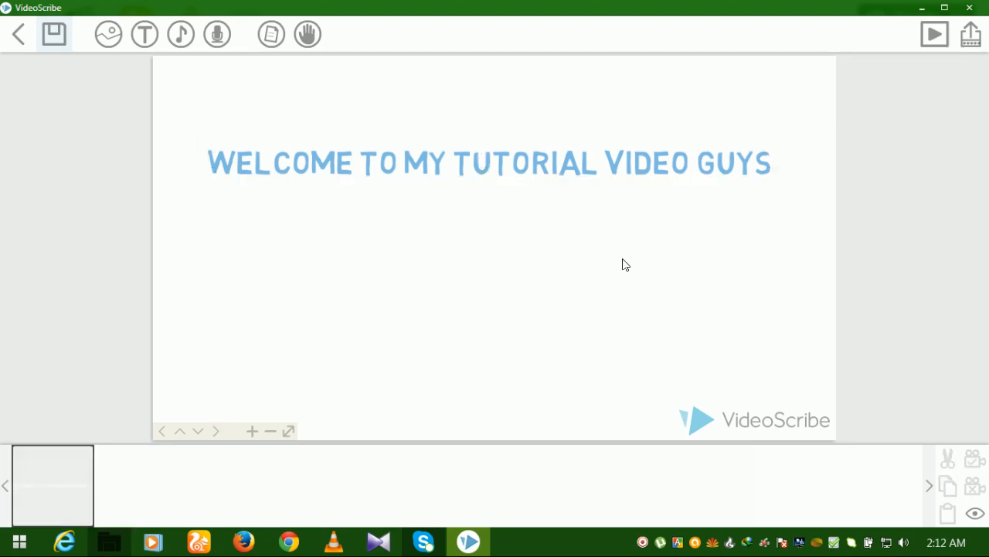
click(935, 35)
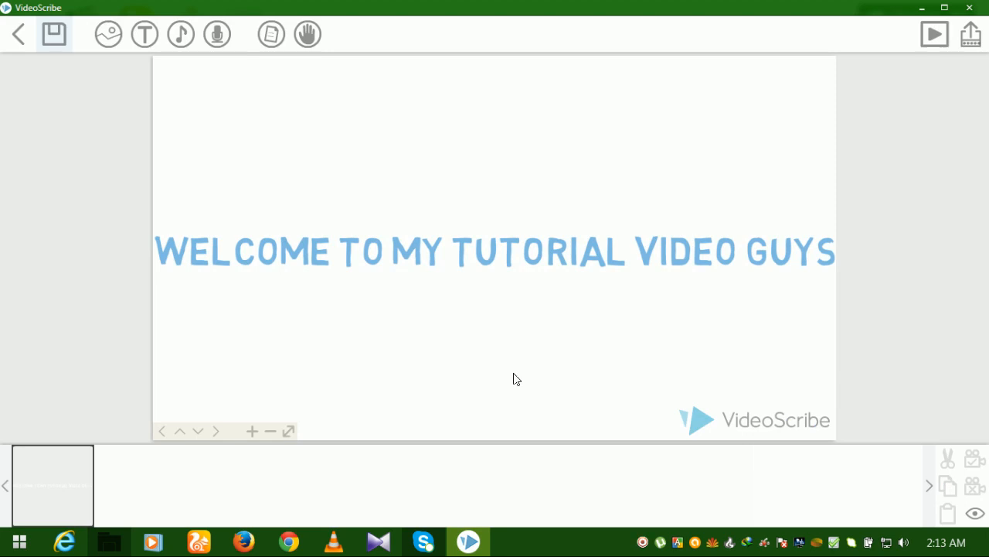
Step: Shrink the "WELCOME TO MY TUTORIAL VIDEO GUYS" text and place it in the upper part of the canvas
click(535, 253)
drag(535, 253, 537, 214)
drag(783, 201, 721, 200)
drag(541, 216, 571, 180)
click(558, 143)
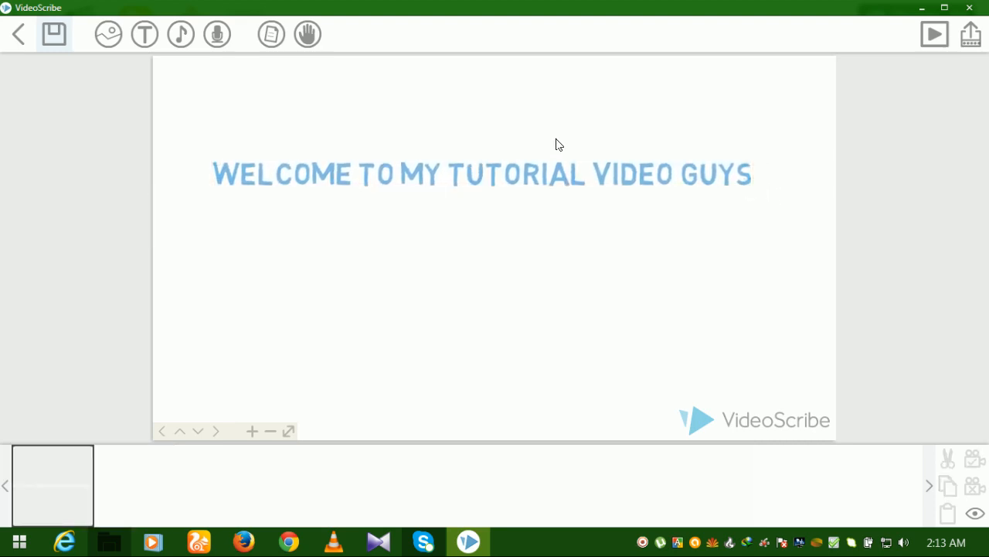
Step: Assign the clear ballpoint pen with the blue end cap as the welcome text's own drawing hand and play the scribe
click(56, 492)
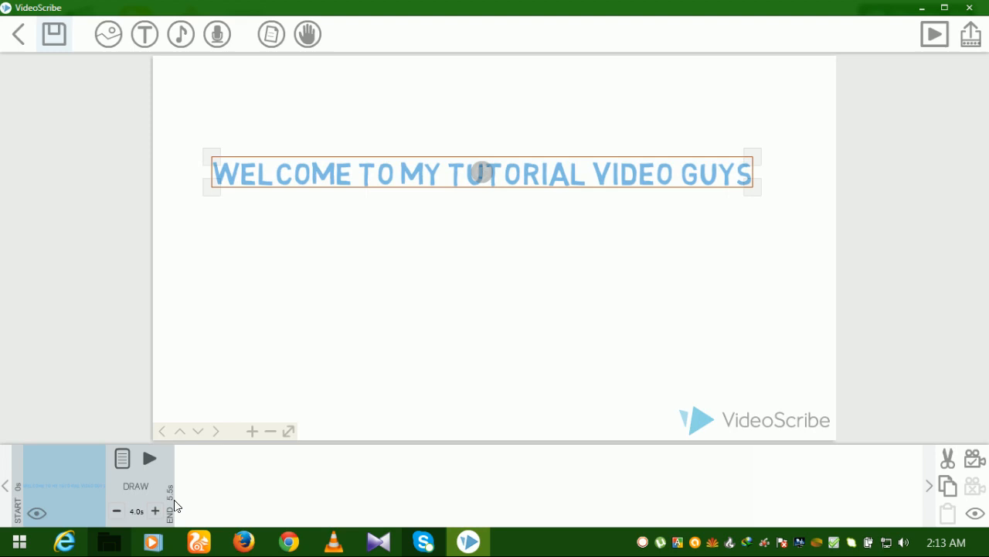
click(121, 459)
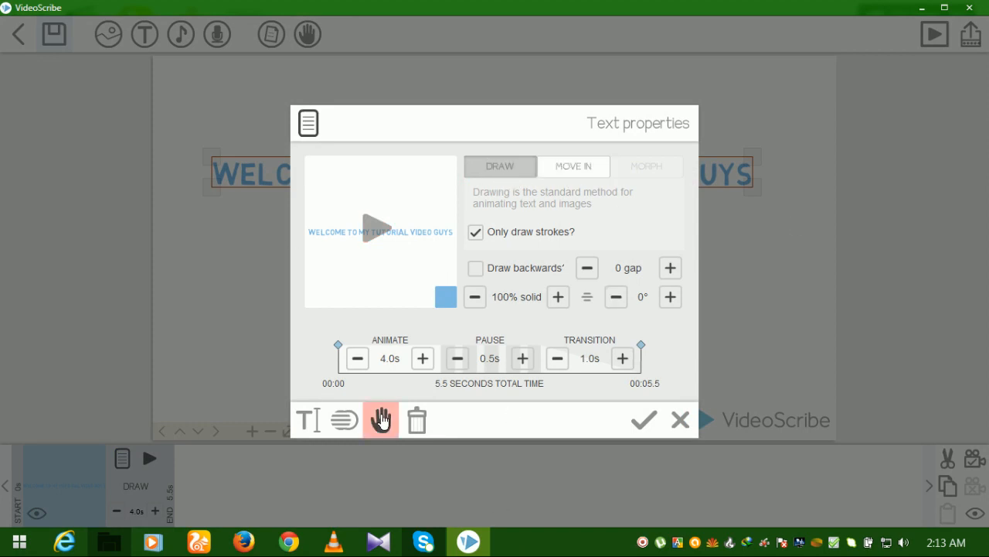
click(381, 419)
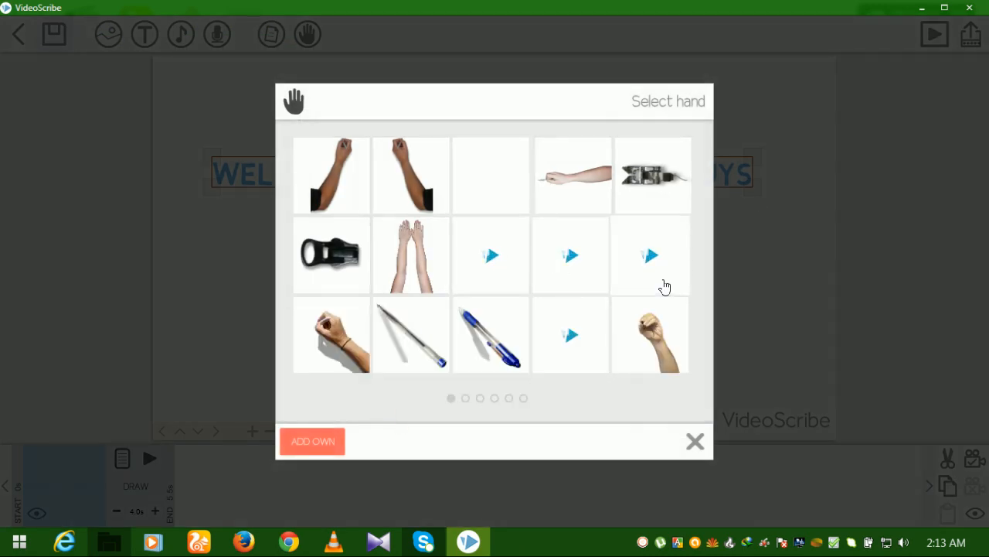
scroll(506, 230, down, 1)
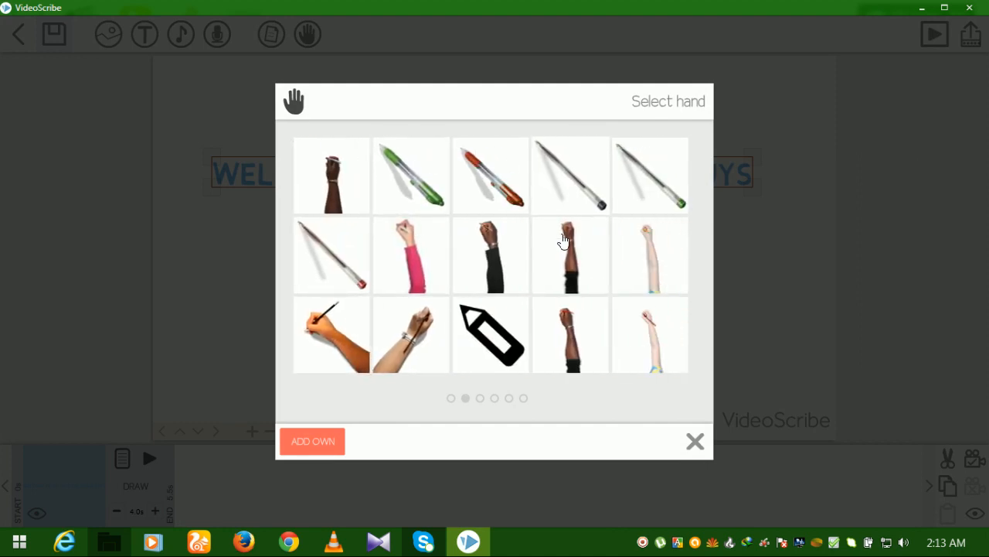
scroll(564, 244, down, 1)
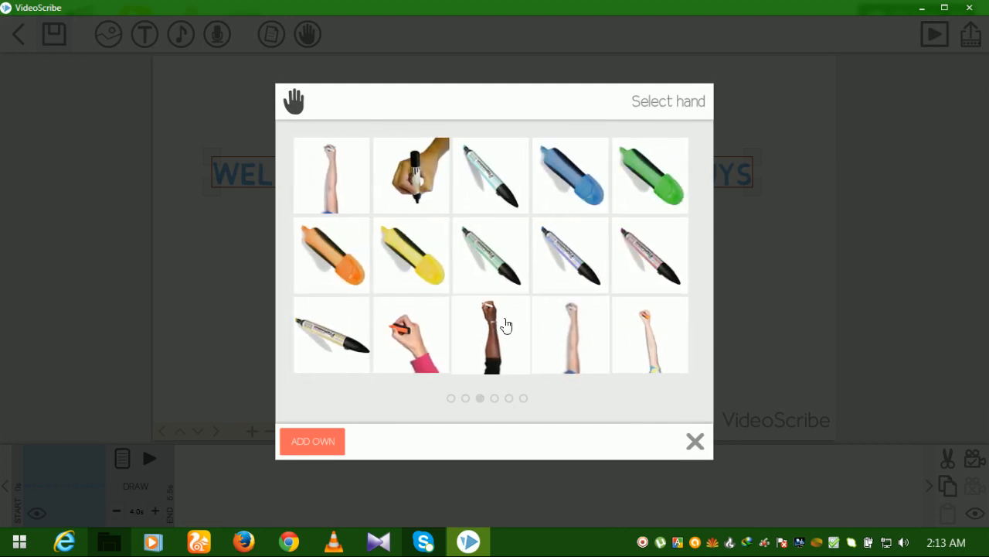
scroll(504, 324, down, 1)
scroll(519, 275, down, 1)
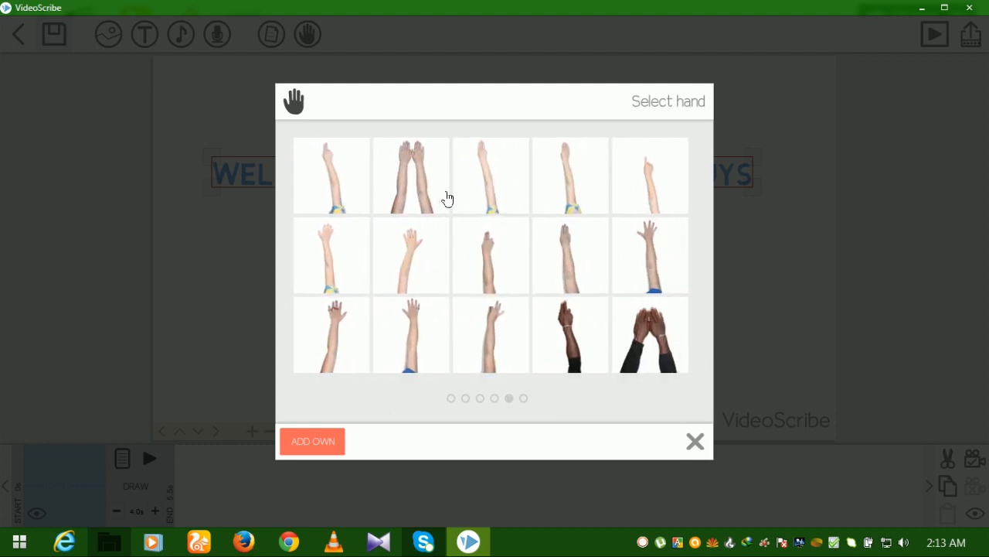
scroll(548, 265, up, 4)
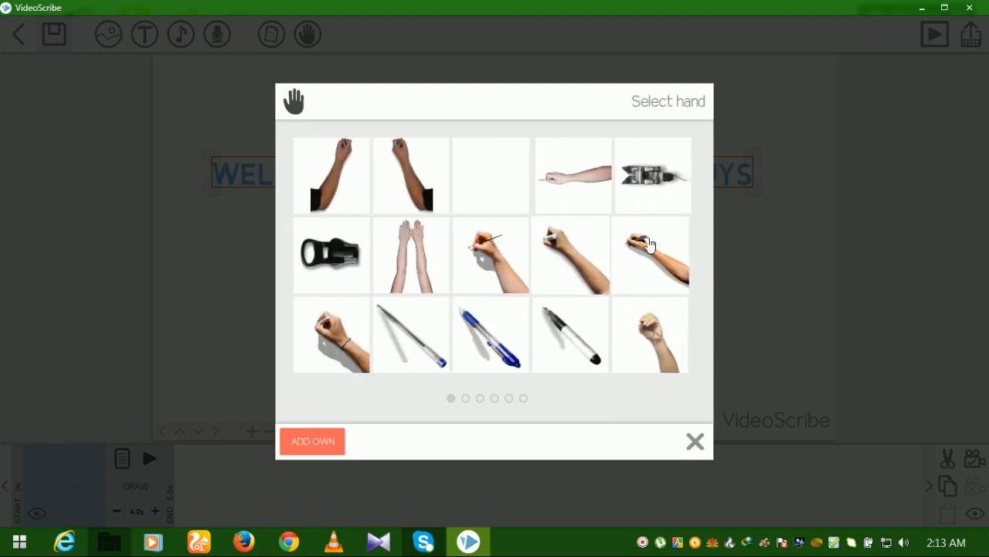
click(418, 340)
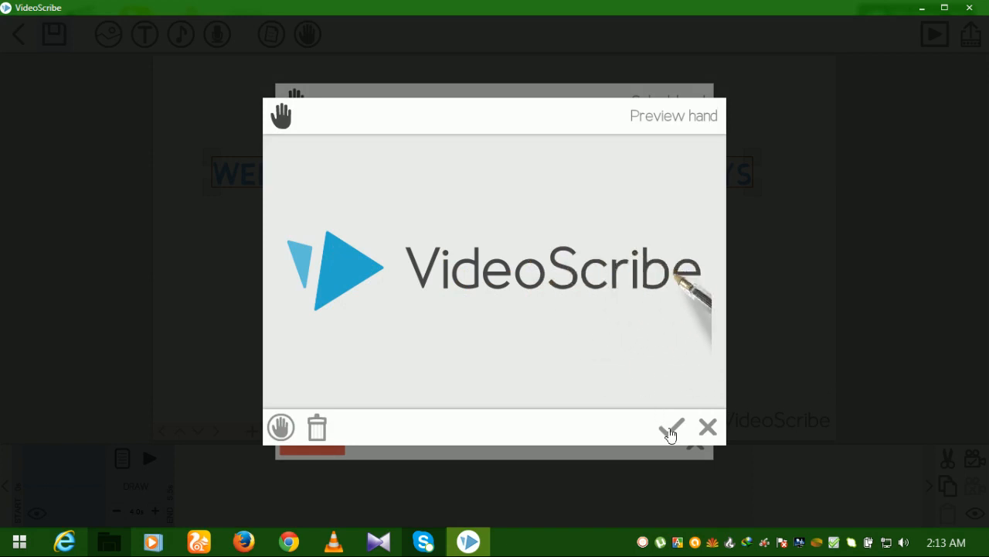
click(672, 435)
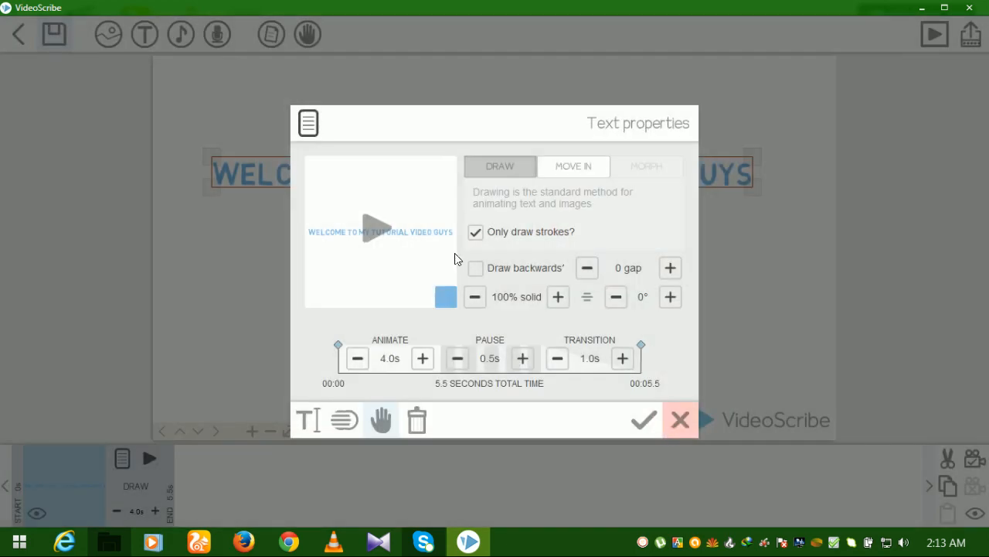
click(635, 421)
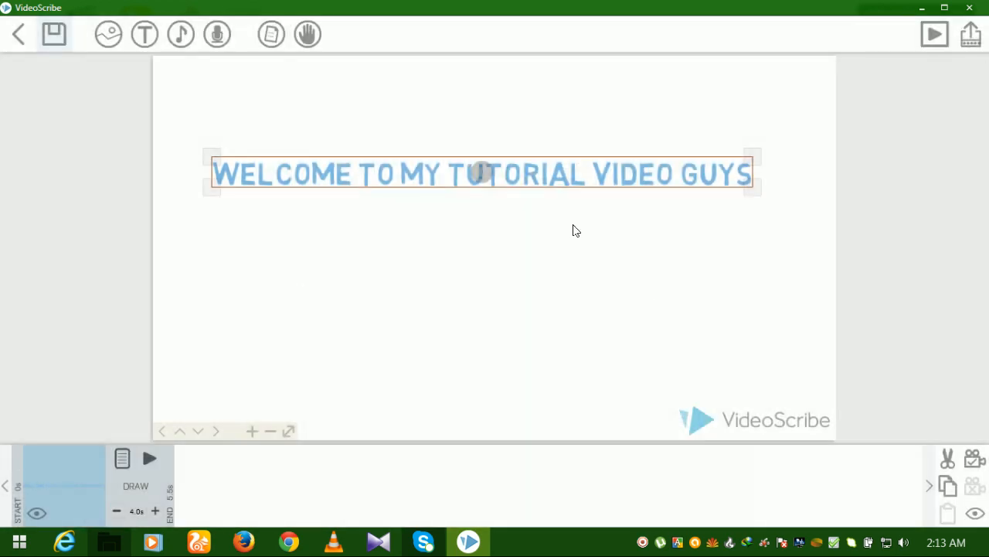
click(934, 34)
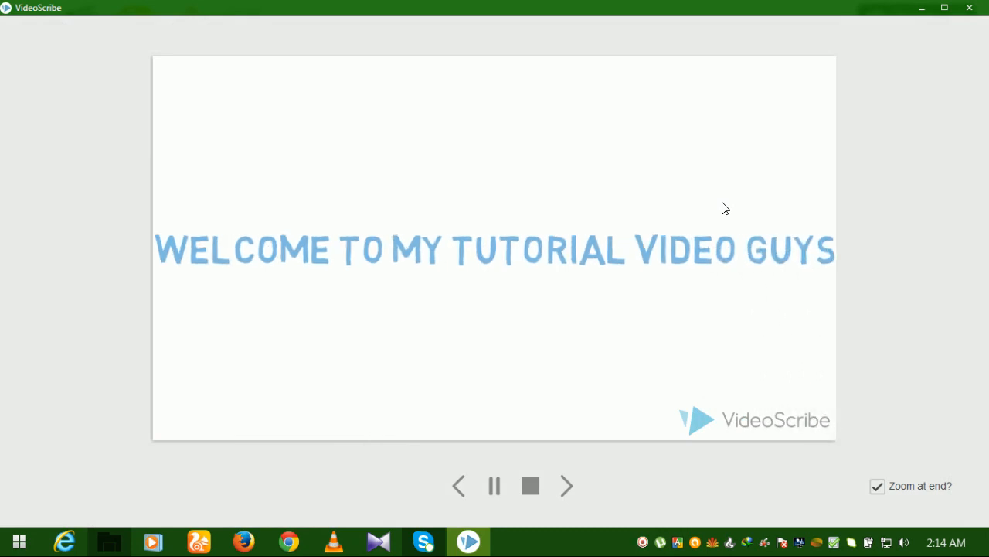
Step: Move the welcome text near the upper edge of the canvas, reduce its size and deselect it
click(499, 253)
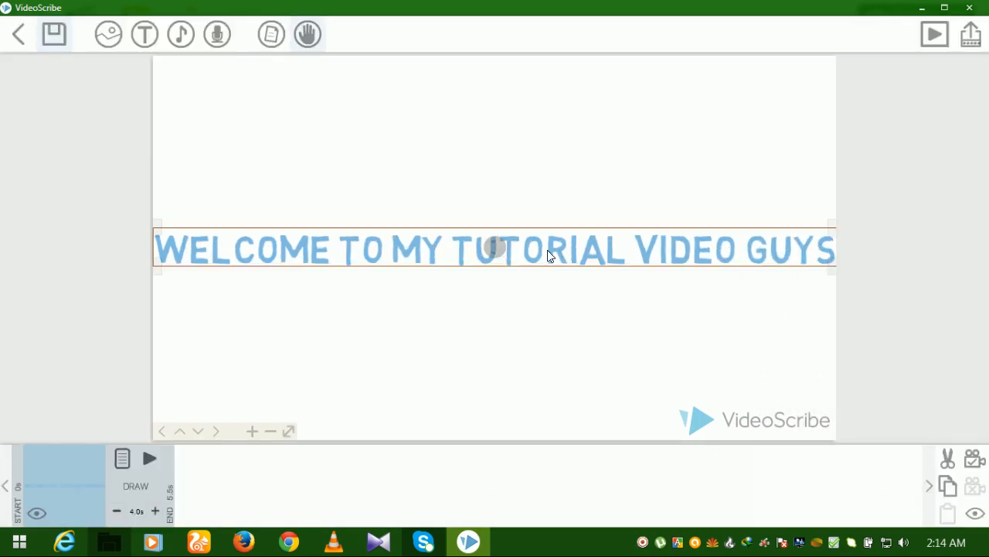
drag(547, 250, 556, 184)
drag(829, 172, 821, 177)
drag(576, 186, 551, 135)
click(530, 97)
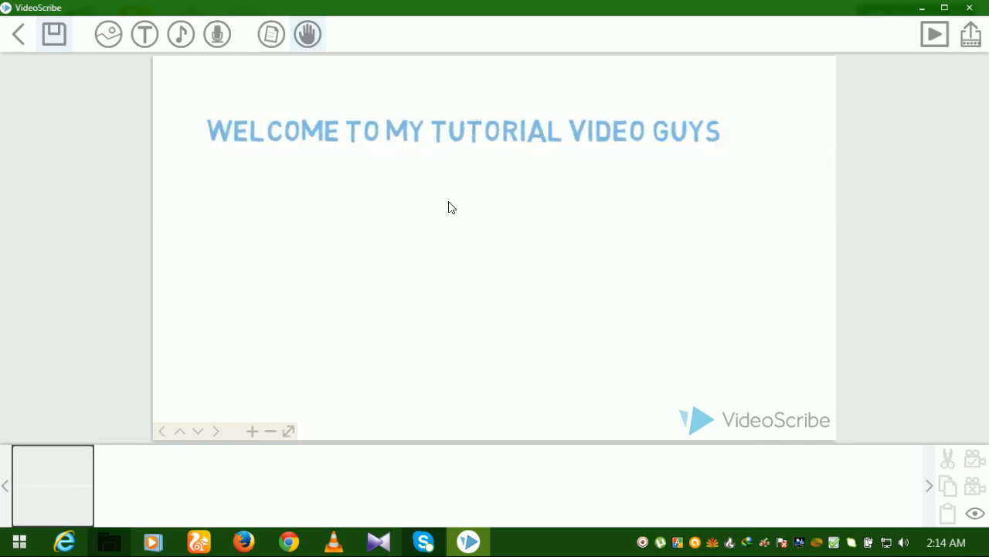
Step: Set the scribe's default drawing hand to the hand holding a thin paintbrush angled upward
click(307, 34)
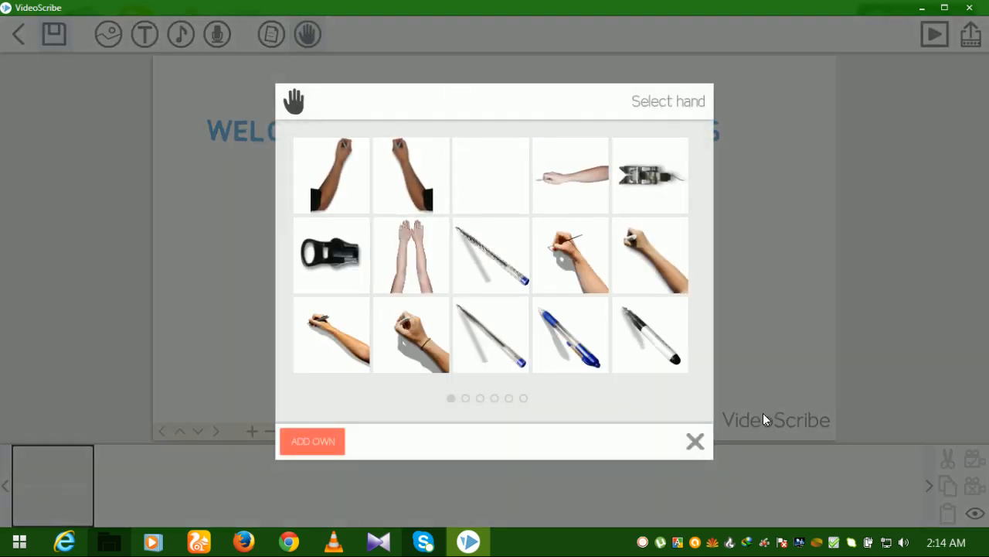
click(694, 442)
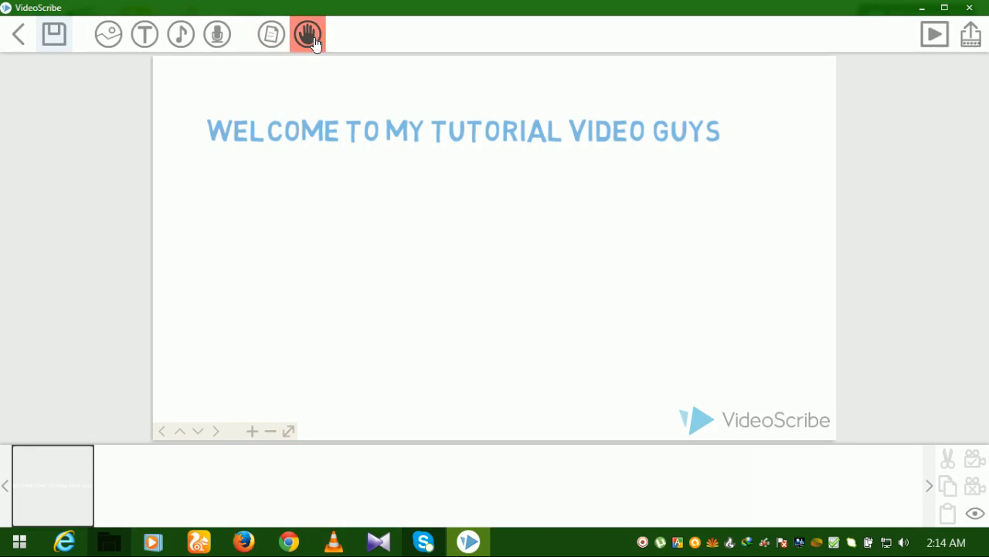
click(307, 35)
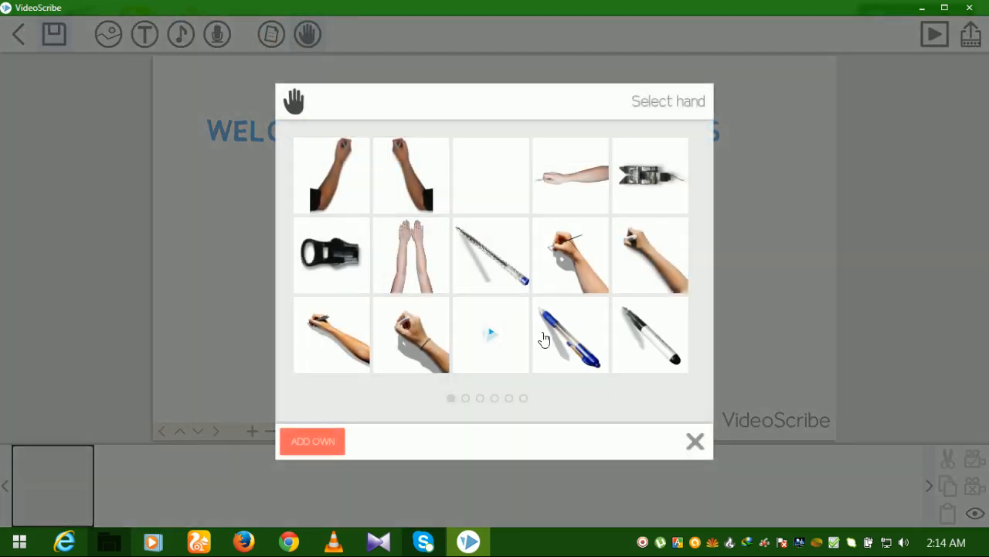
scroll(532, 262, down, 2)
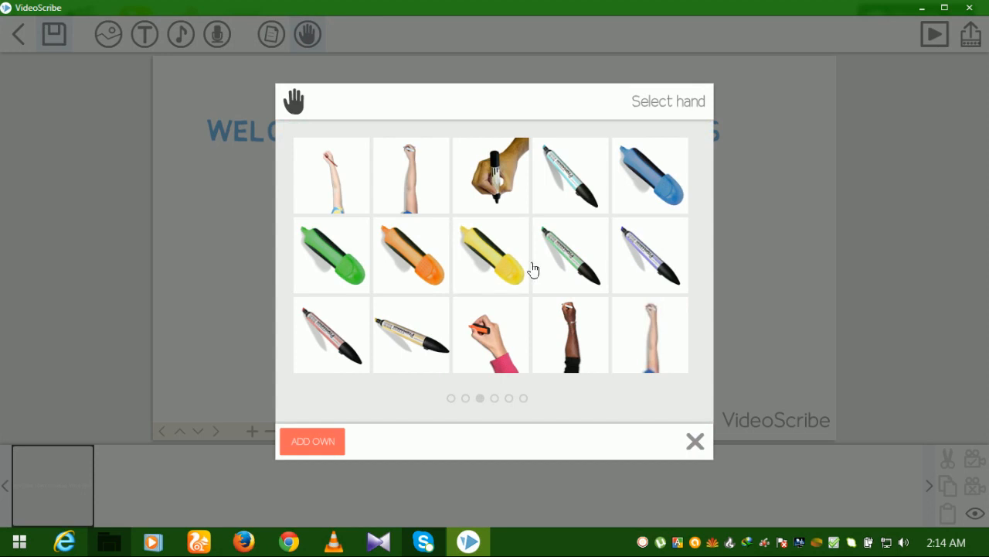
scroll(532, 267, down, 3)
scroll(532, 268, up, 5)
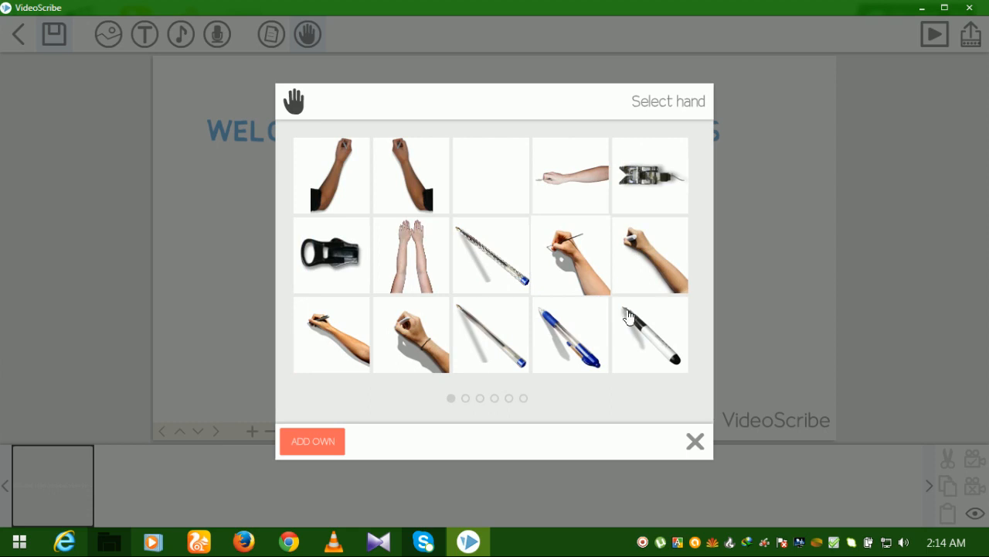
click(575, 269)
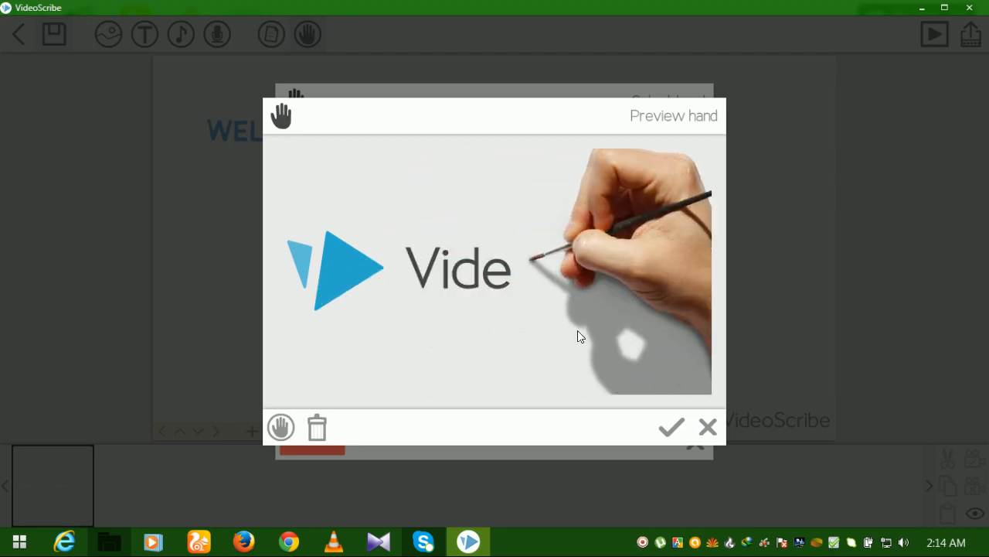
click(671, 428)
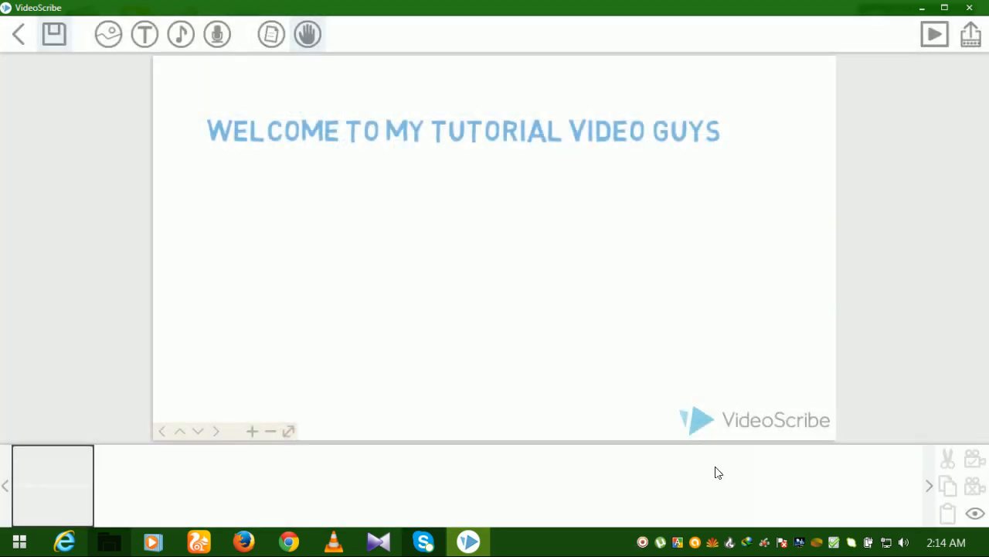
Step: Play the scribe to check which hand draws the welcome text
click(474, 136)
click(496, 167)
click(936, 36)
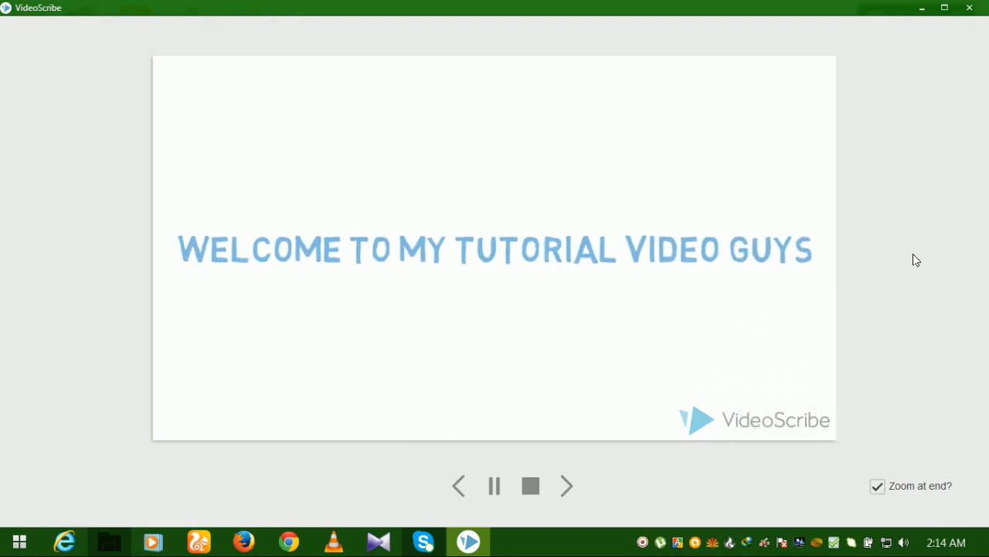
Step: Move the welcome text upward and change the scribe's default hand to the one holding the paintbrush horizontally
drag(502, 249, 555, 140)
click(308, 34)
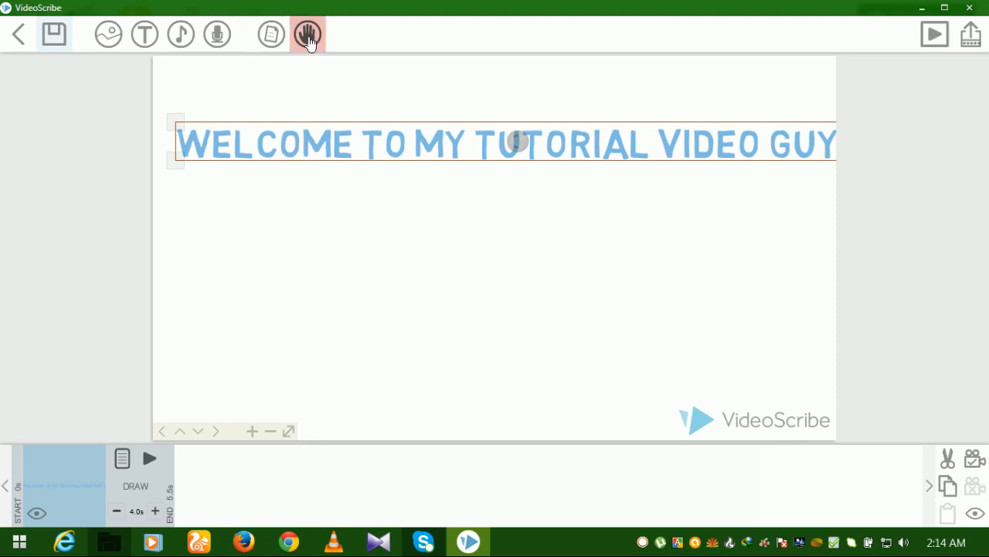
click(559, 241)
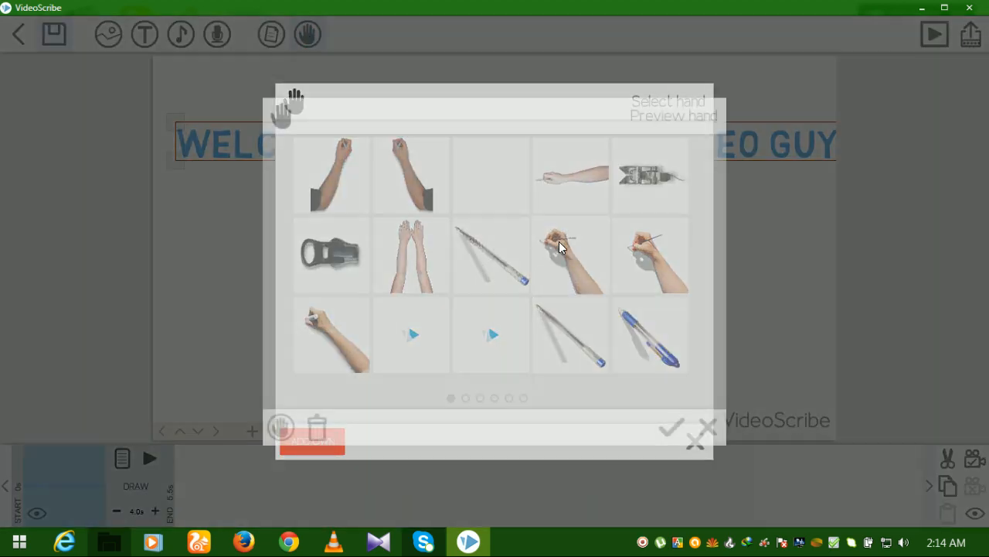
click(663, 427)
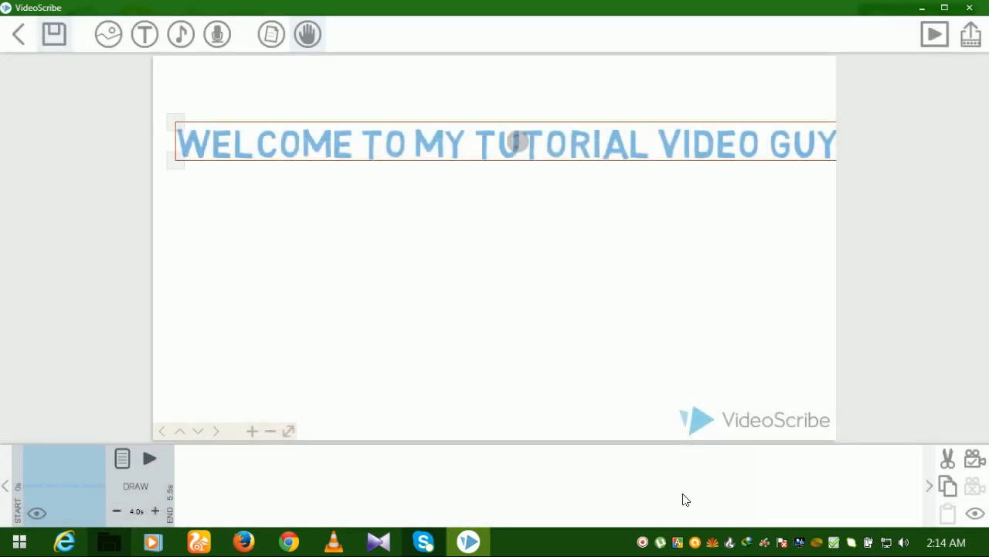
Step: Play the scribe again and reposition the welcome text in the upper part of the canvas
click(611, 199)
click(935, 37)
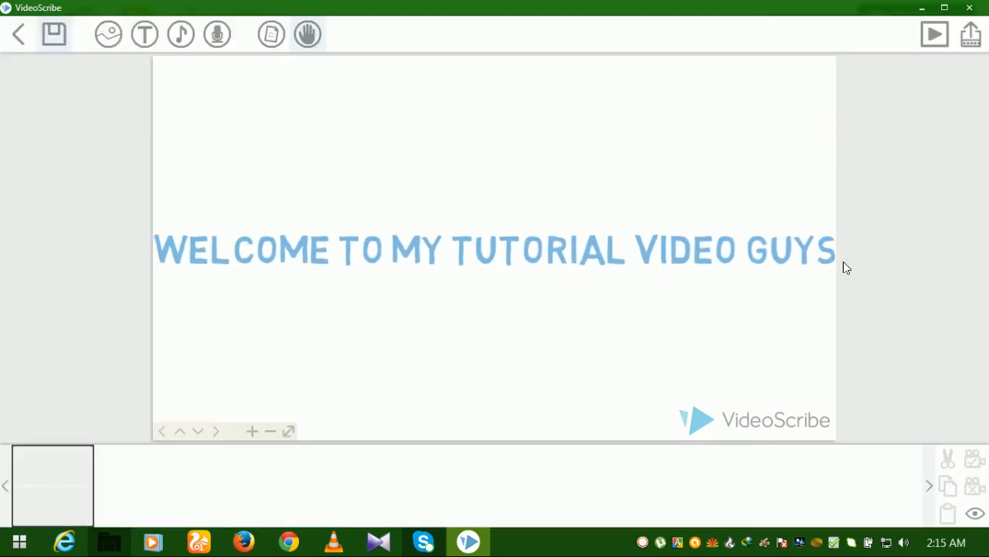
mouse_move(493, 255)
mouse_down()
mouse_move(502, 194)
mouse_move(435, 196)
mouse_up()
drag(631, 183, 715, 176)
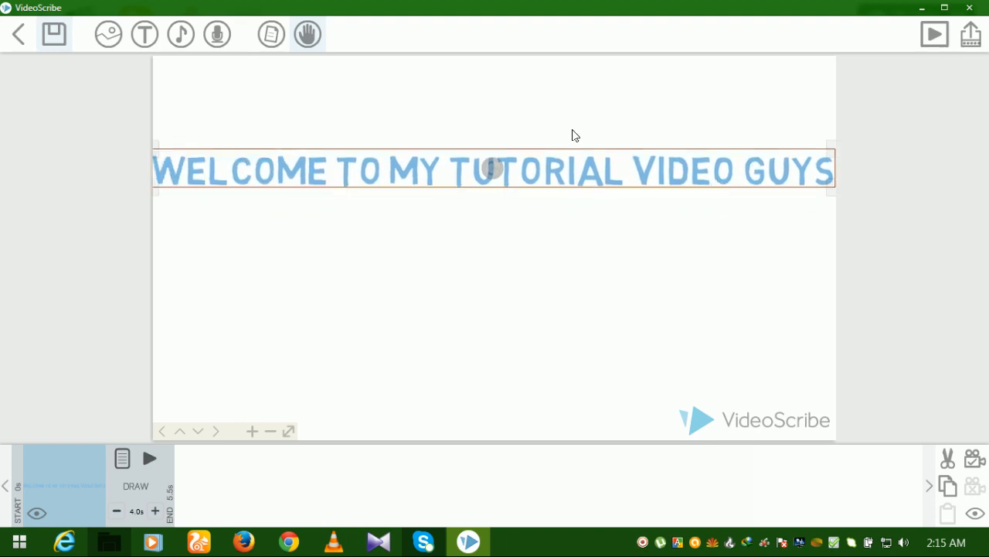
Step: Set the welcome text's own drawing hand to the one holding the paintbrush horizontally
click(123, 458)
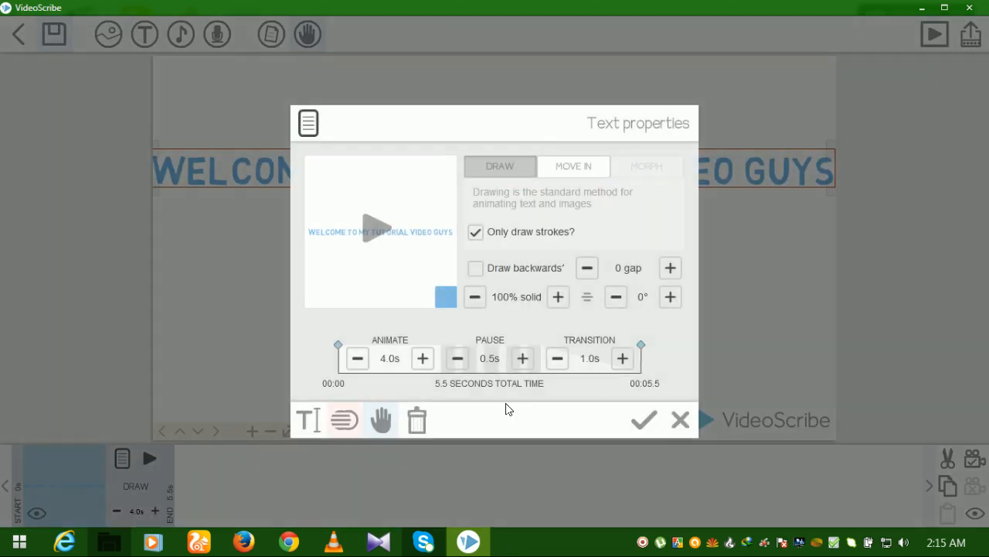
click(383, 422)
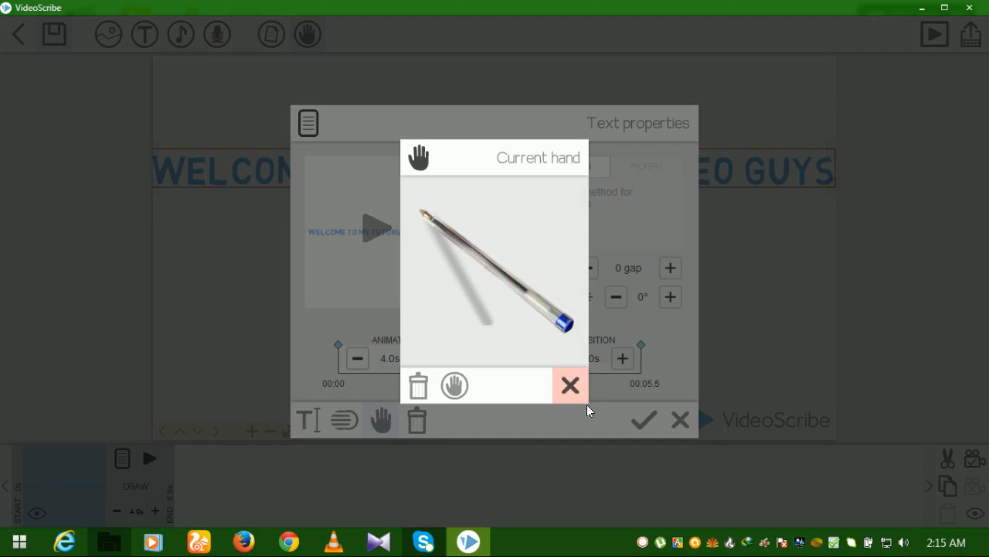
click(460, 390)
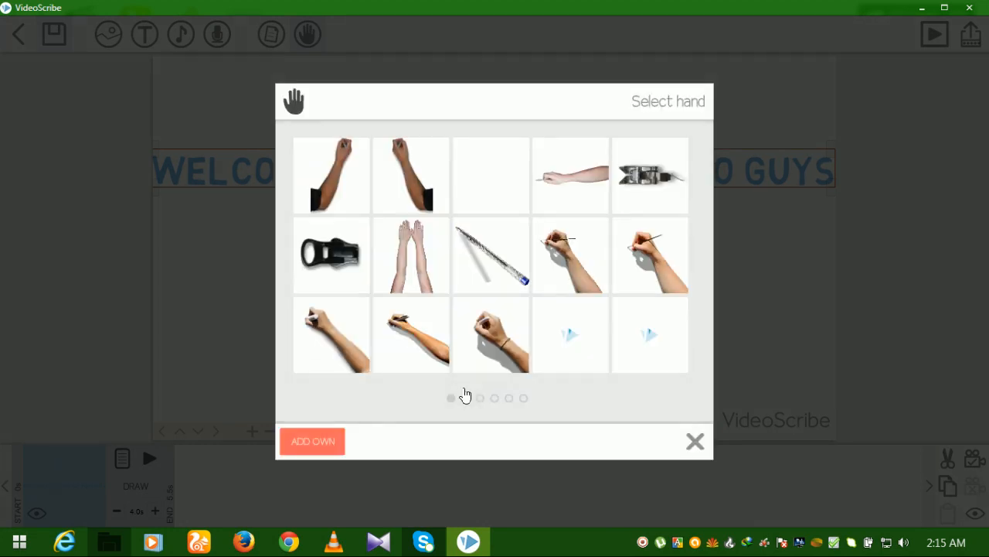
click(585, 255)
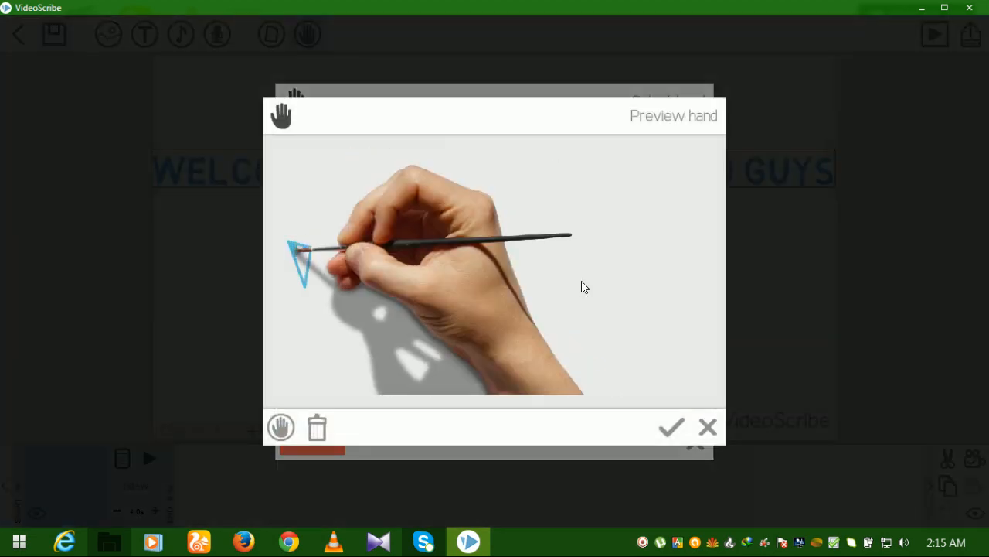
click(672, 427)
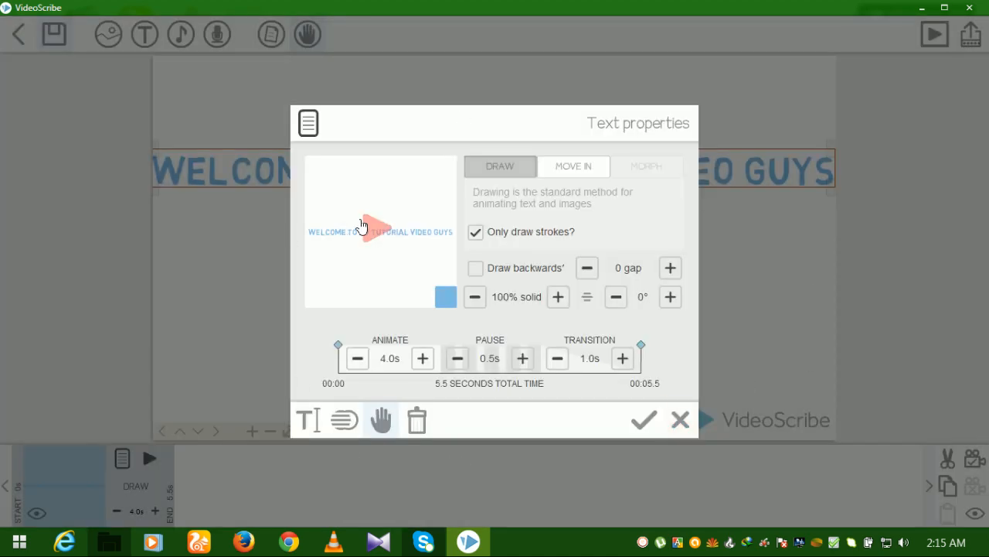
Step: Preview the welcome text's drawing animation twice and apply its text properties
click(361, 225)
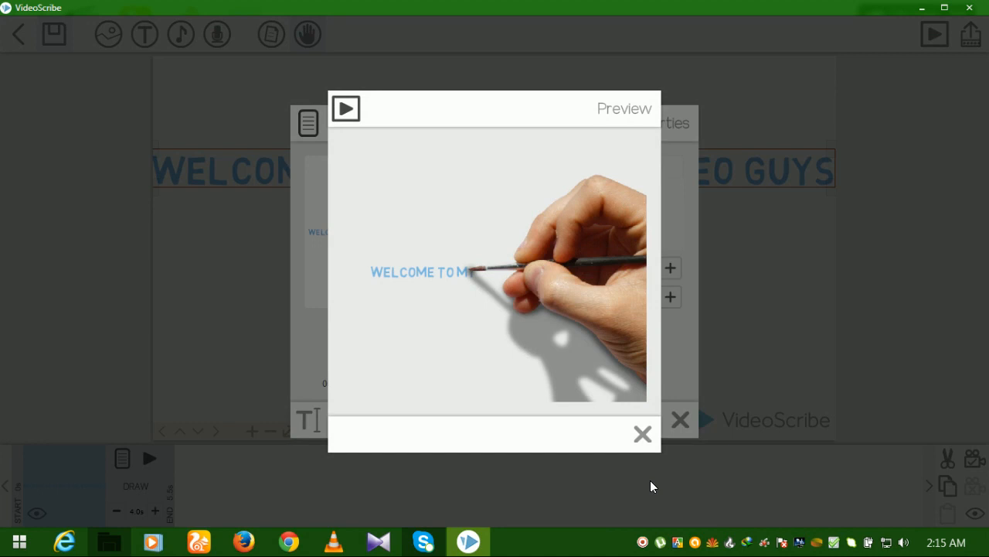
click(645, 434)
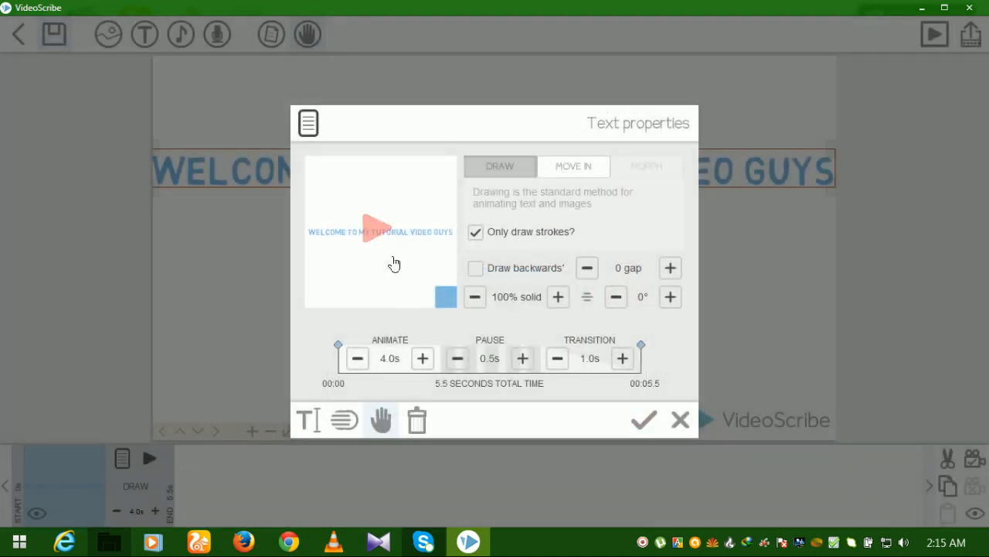
click(379, 232)
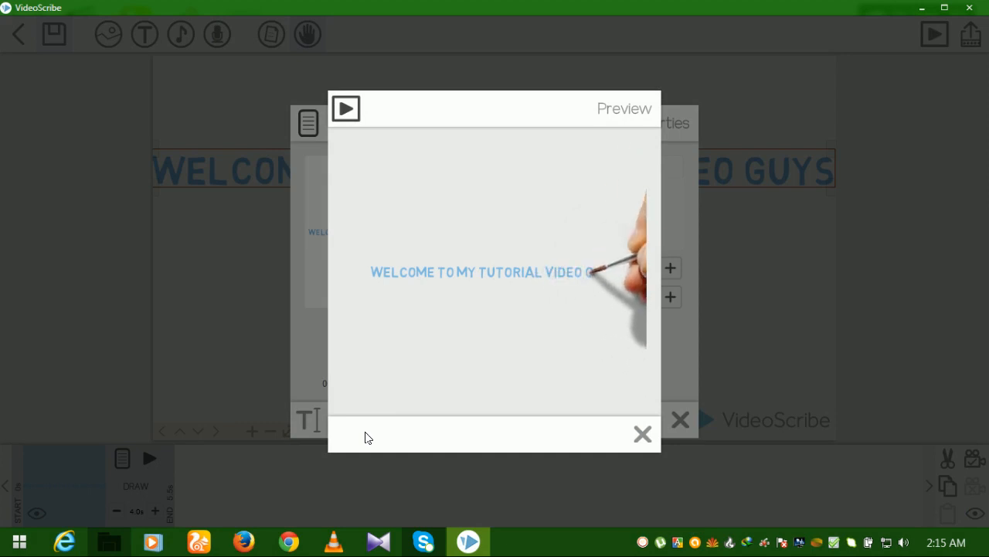
click(643, 434)
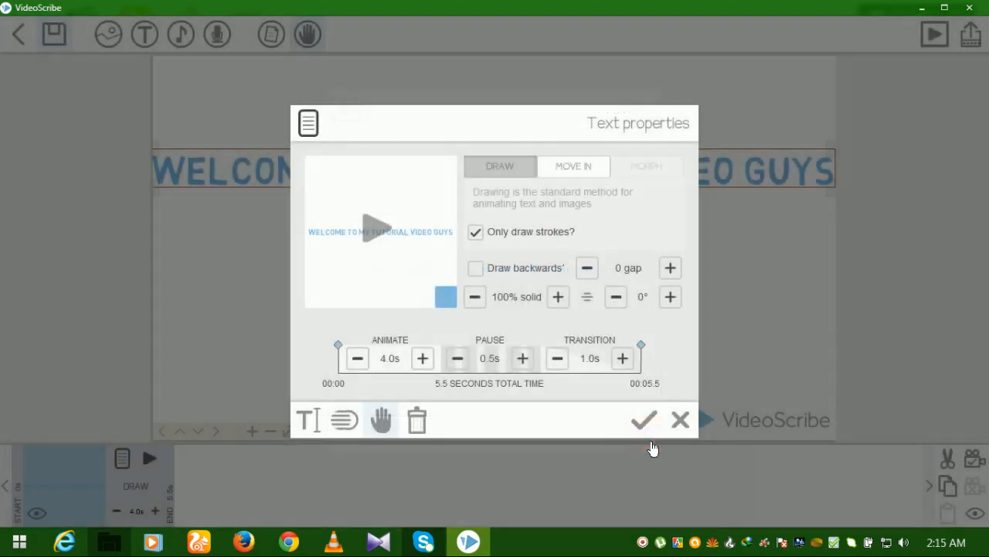
click(644, 420)
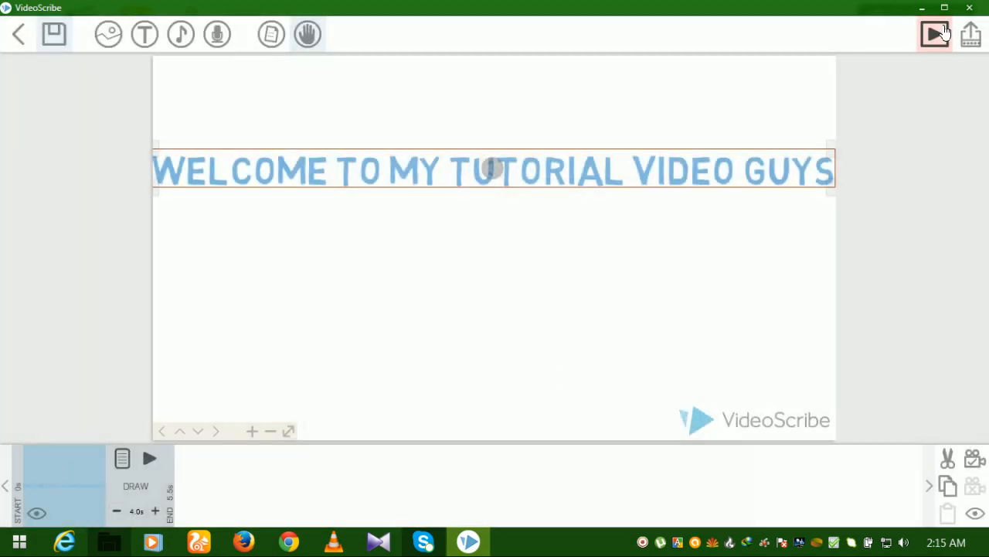
Step: Play the scribe, then shrink the welcome text and place it in the upper part of the canvas
click(934, 34)
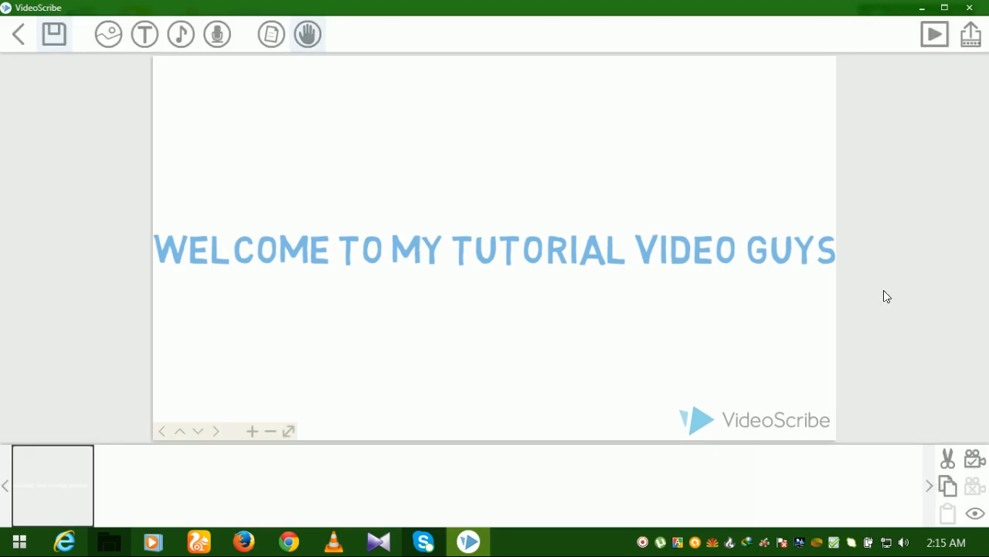
click(430, 248)
drag(524, 245, 531, 191)
drag(797, 198, 647, 182)
click(639, 186)
click(607, 193)
drag(541, 185, 541, 164)
click(526, 136)
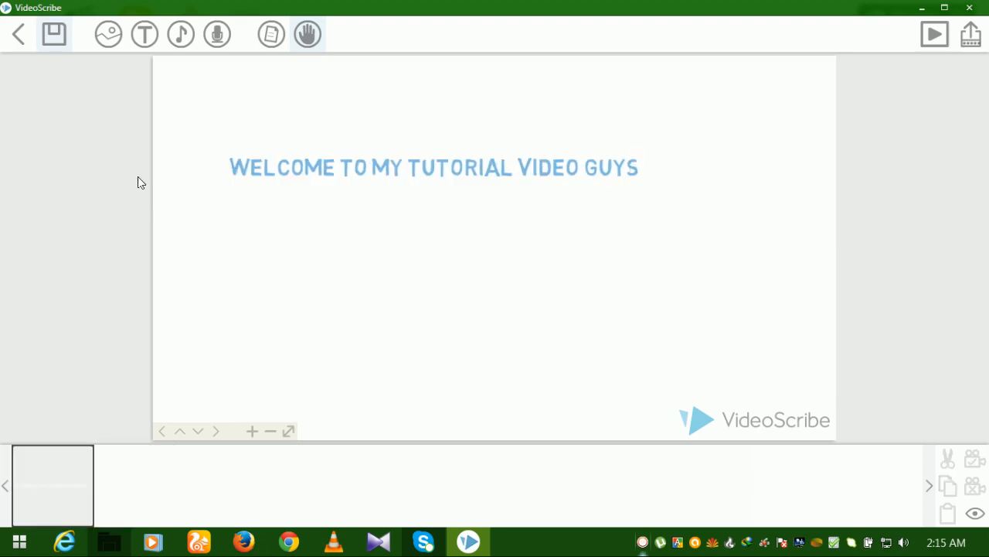
Step: Add the text "Today i am going to tell you about videoscribe" in the Basic font and place it below the welcome text
click(145, 35)
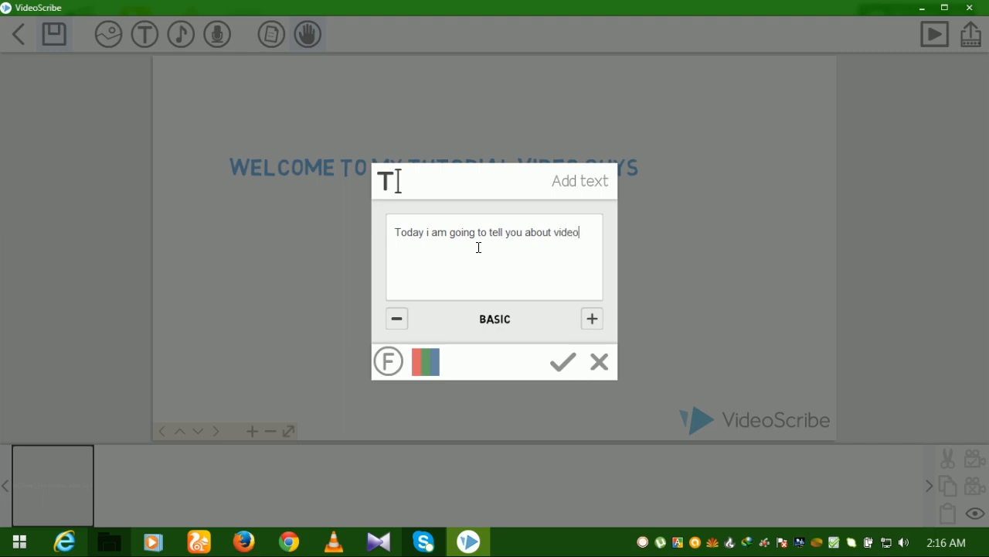
text(scribe)
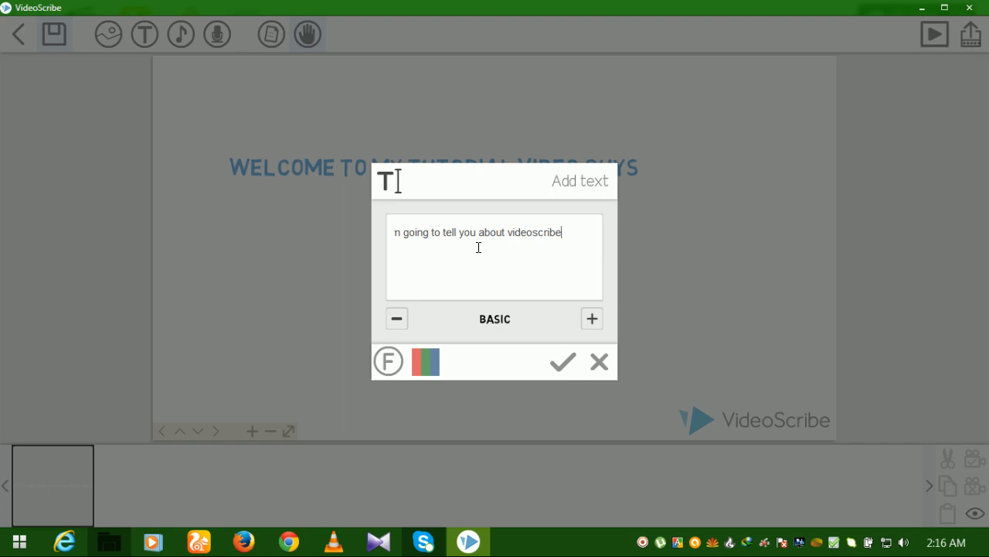
click(563, 375)
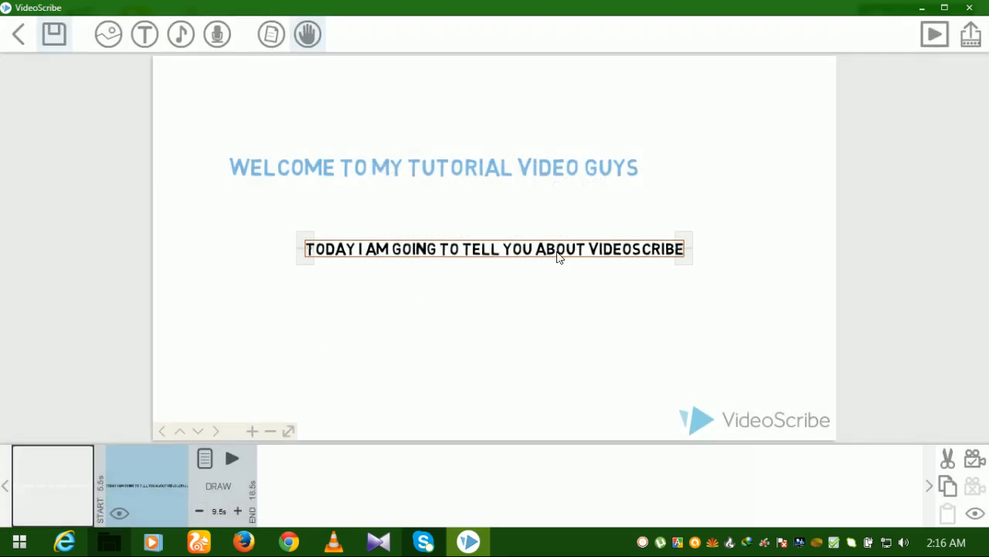
drag(562, 255, 575, 247)
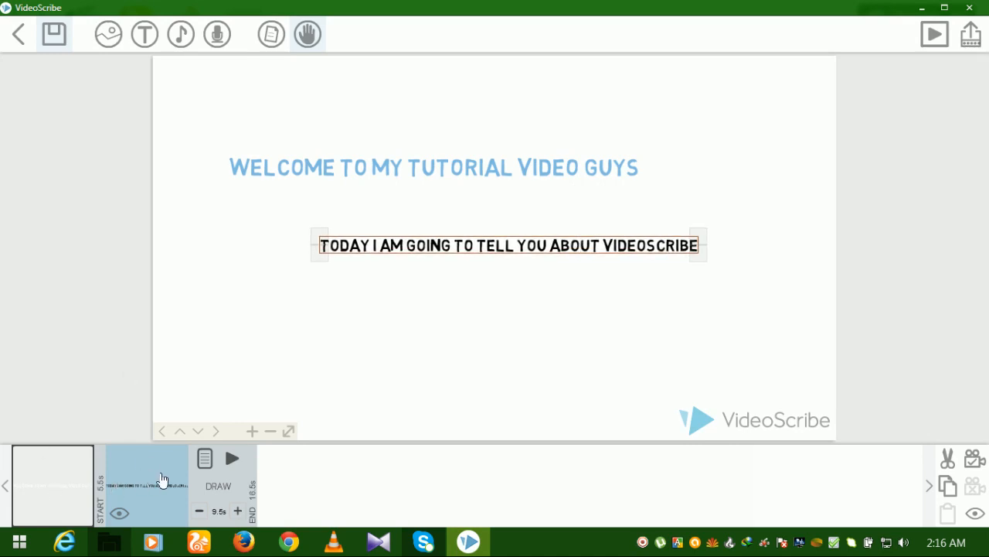
Step: Select the two text elements in turn to match each canvas line with its timeline entry
click(60, 495)
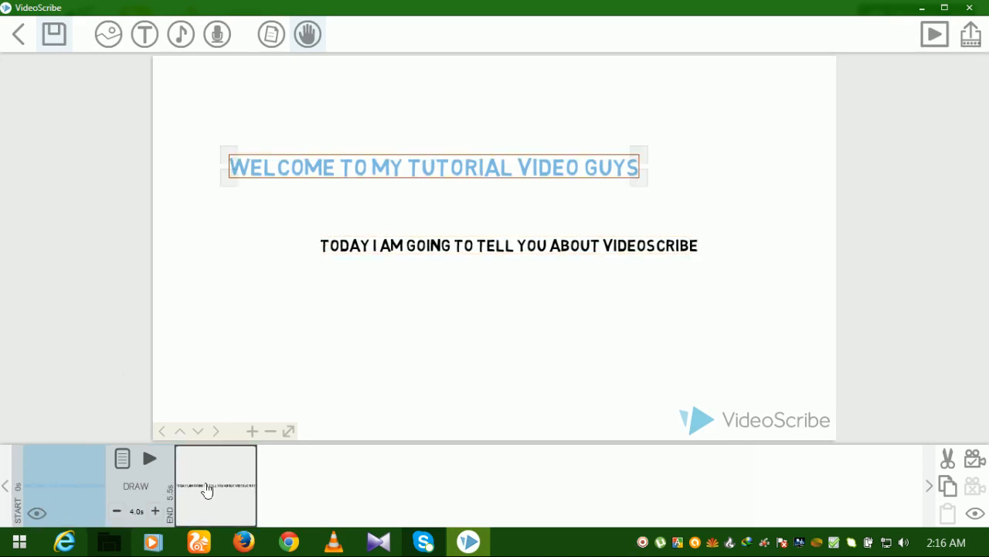
click(205, 487)
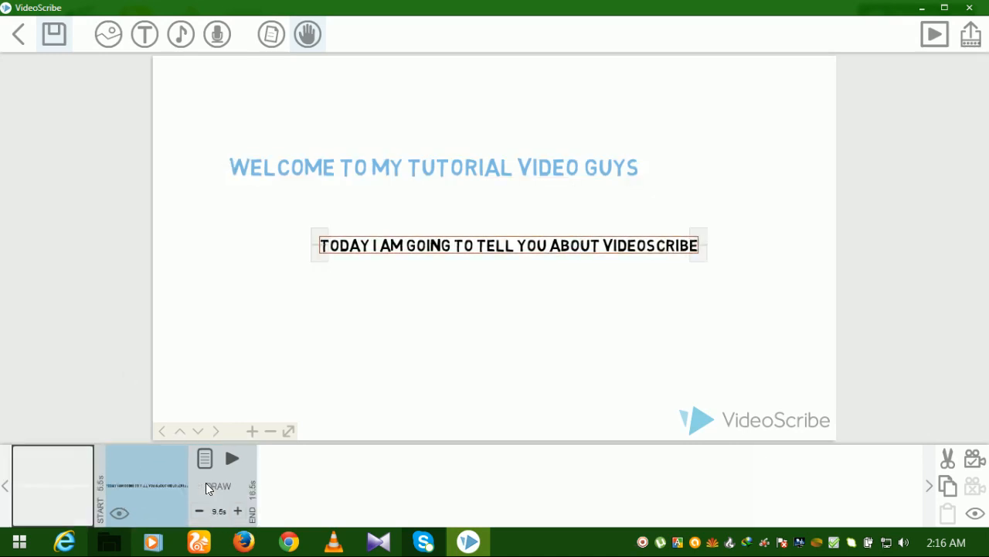
click(571, 210)
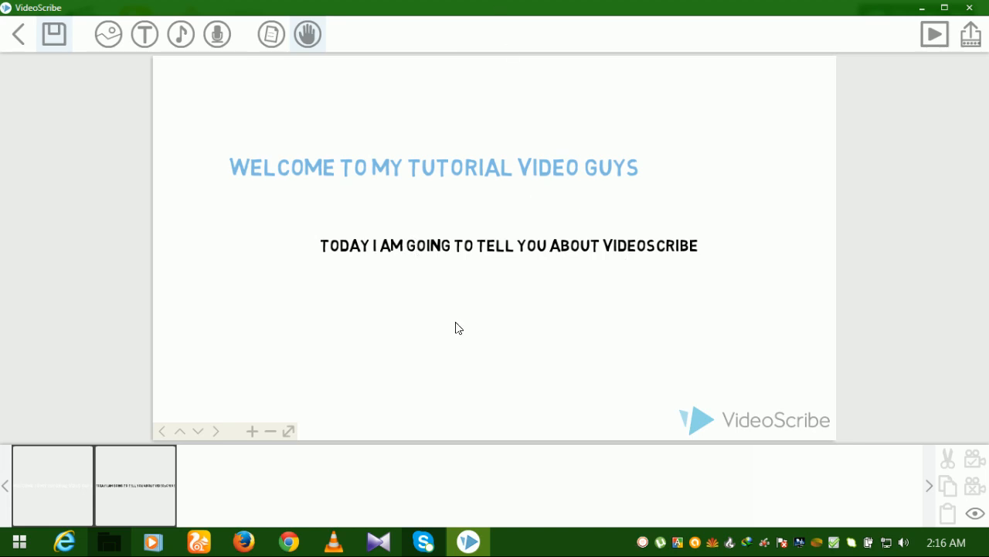
click(411, 167)
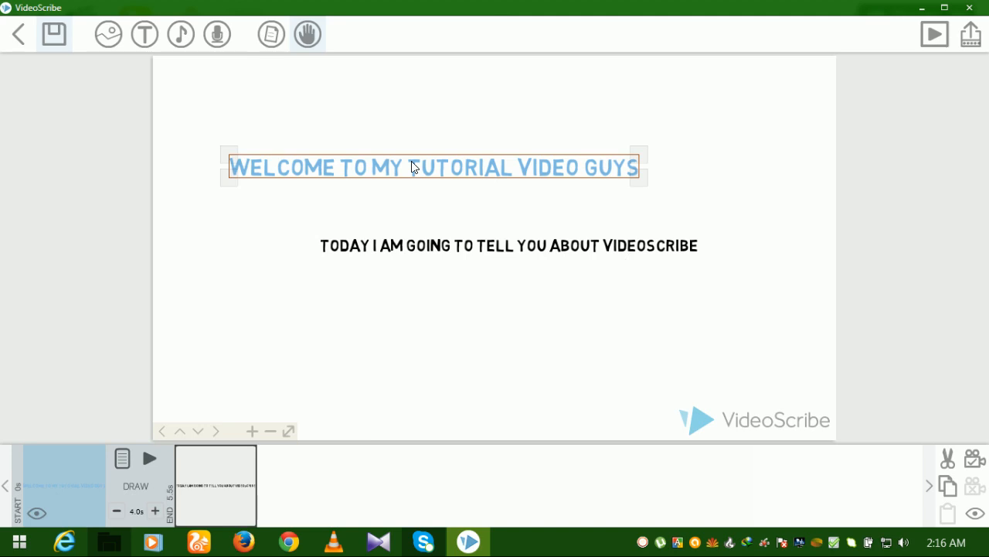
click(513, 246)
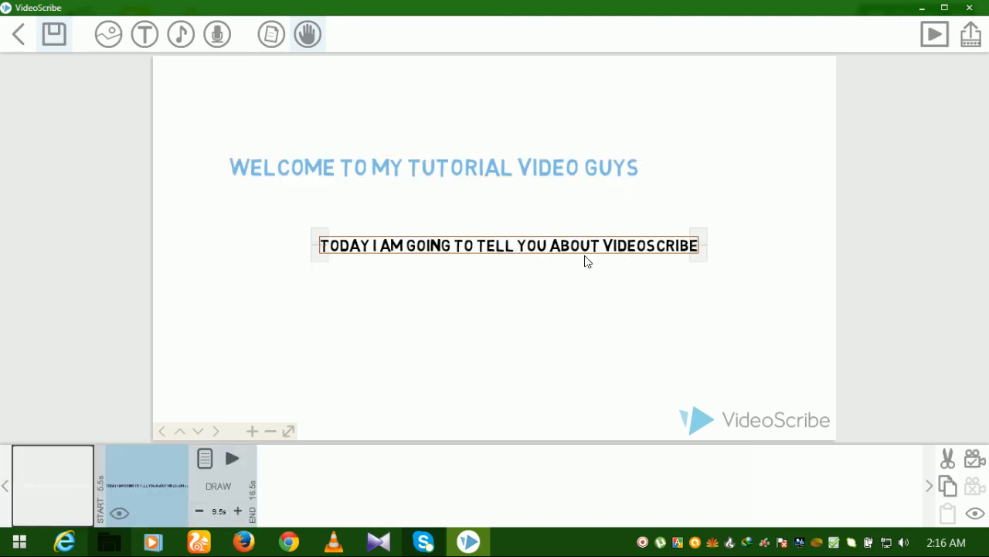
right_click(608, 246)
click(543, 296)
Step: Change the colour of the line about VideoScribe to the blue 479ed7 in its text properties
click(539, 248)
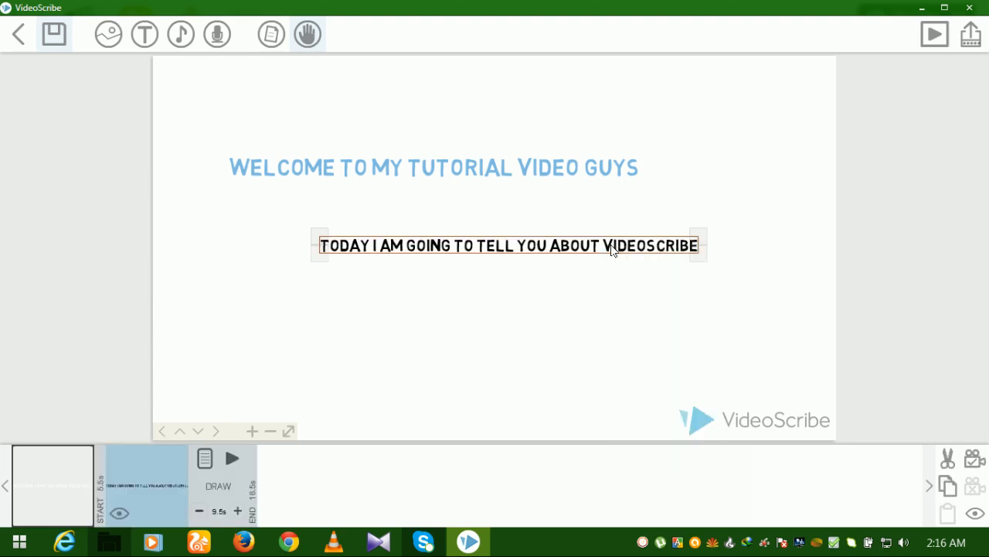
click(205, 460)
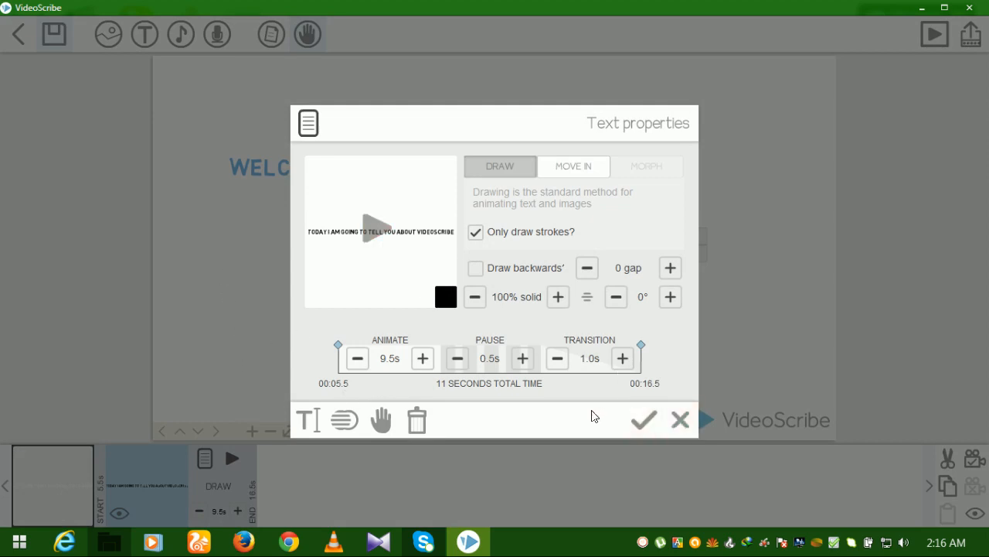
click(442, 300)
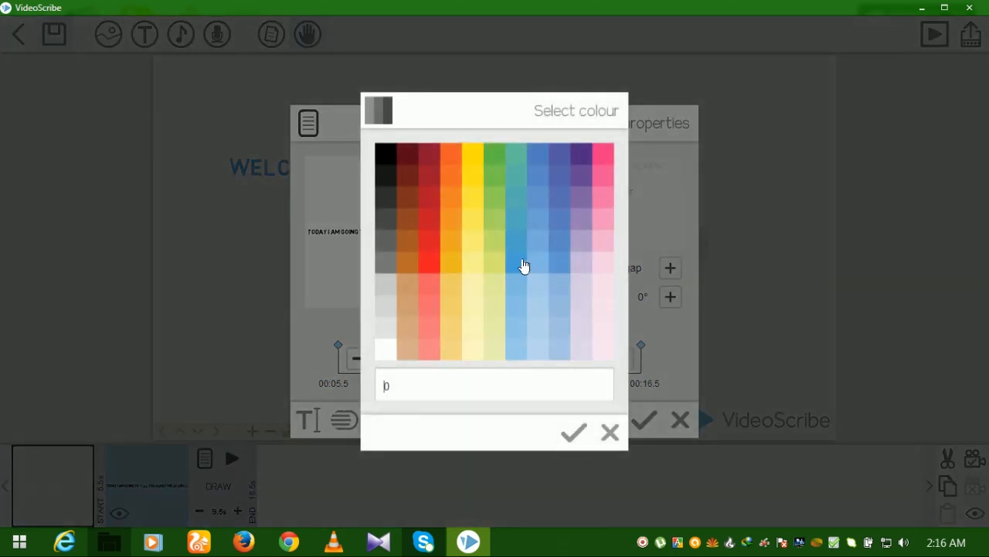
click(521, 265)
click(645, 420)
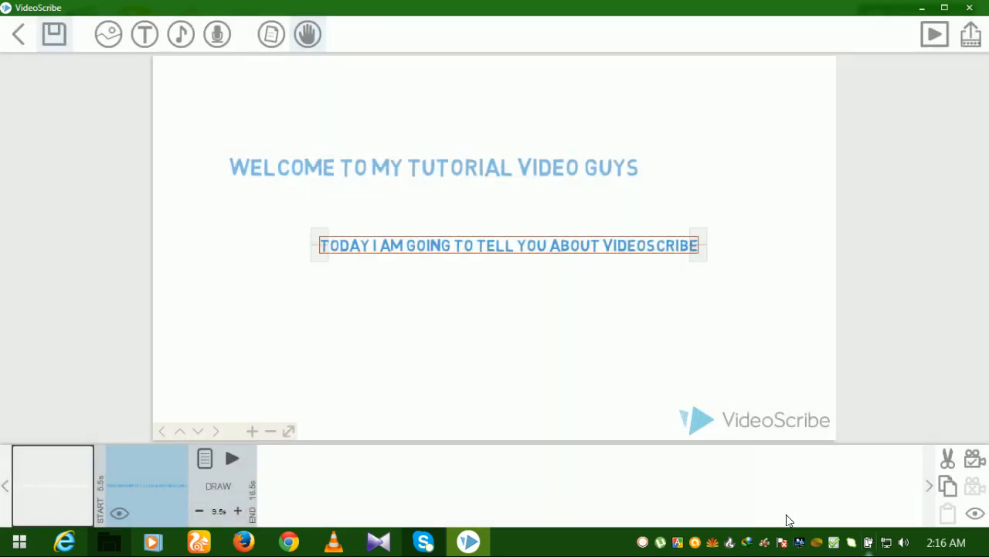
click(786, 188)
click(484, 247)
click(426, 382)
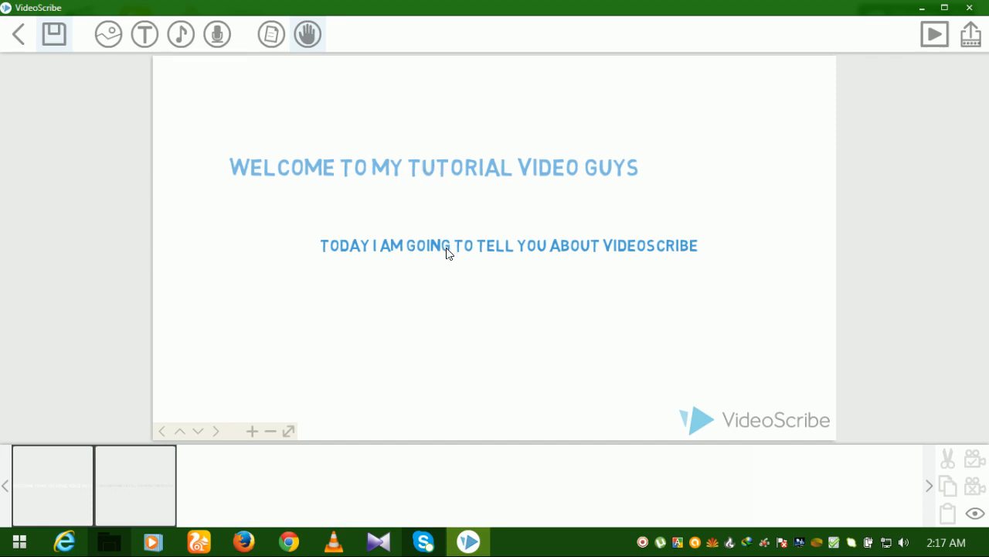
Step: Review the colour setting in the text properties of the line about VideoScribe
click(446, 247)
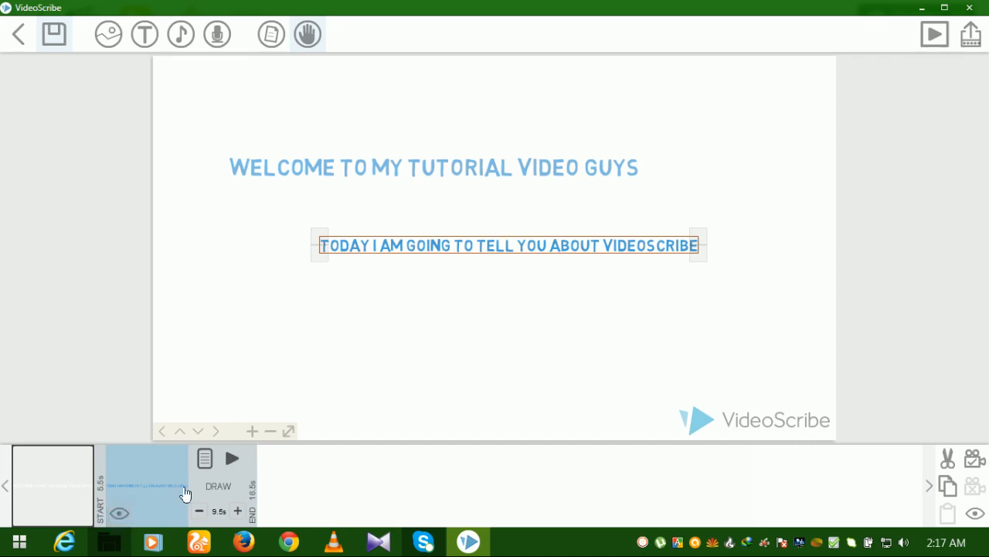
click(205, 464)
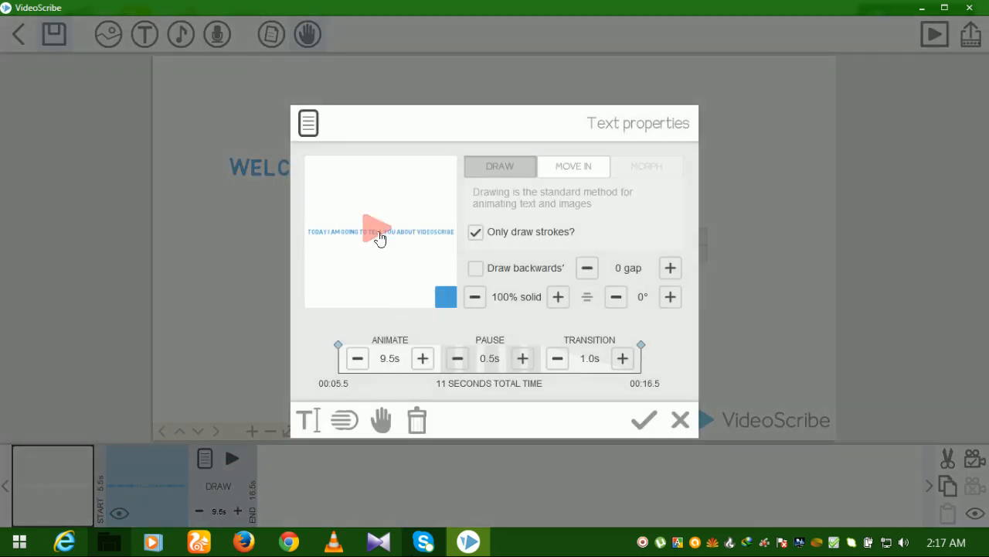
click(446, 301)
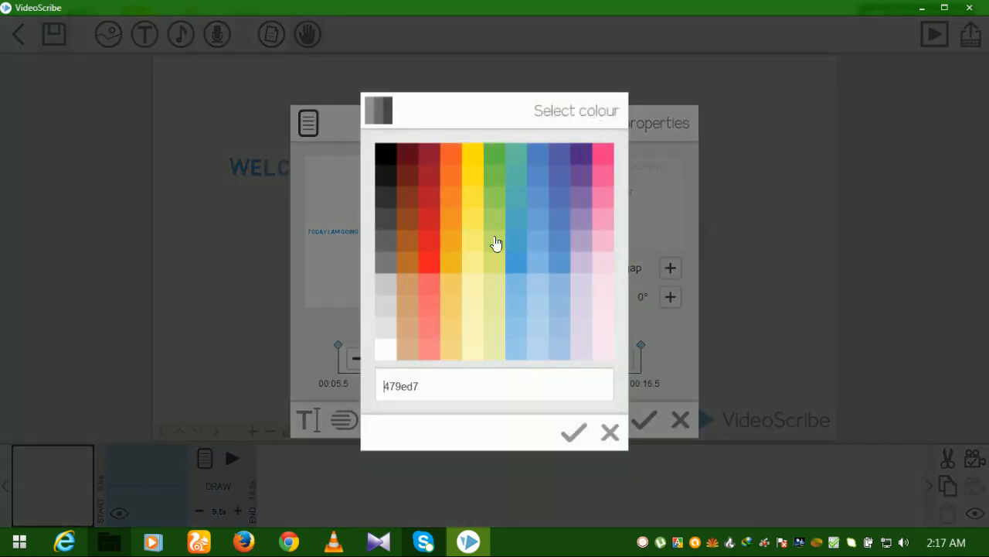
click(579, 435)
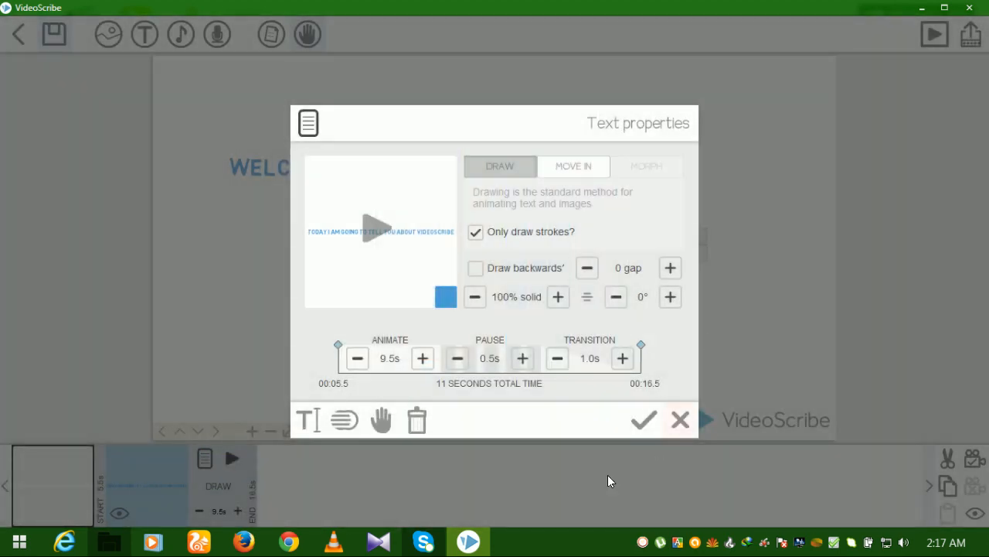
click(645, 422)
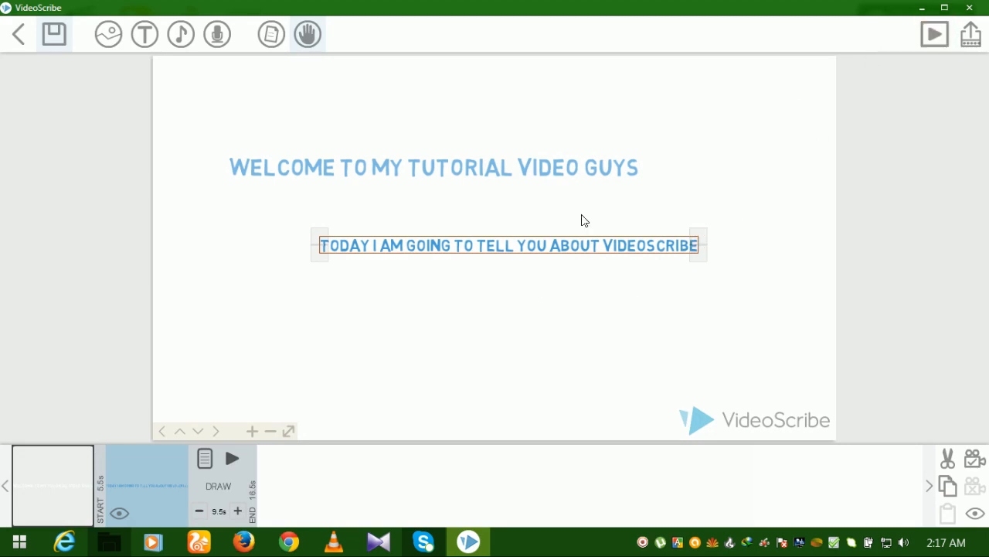
Step: Play the whole scribe to check how both text lines are drawn, and select the welcome text
click(565, 276)
click(934, 34)
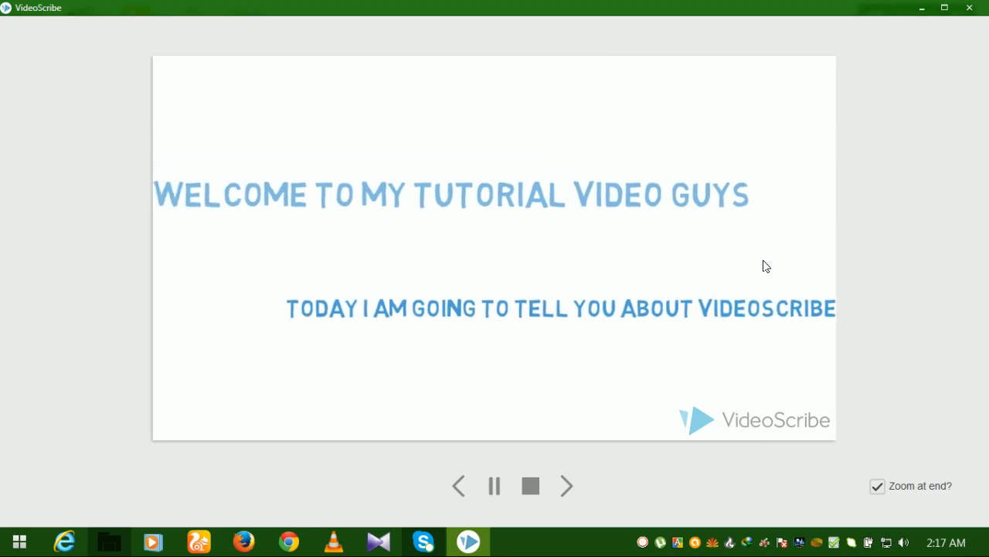
click(506, 185)
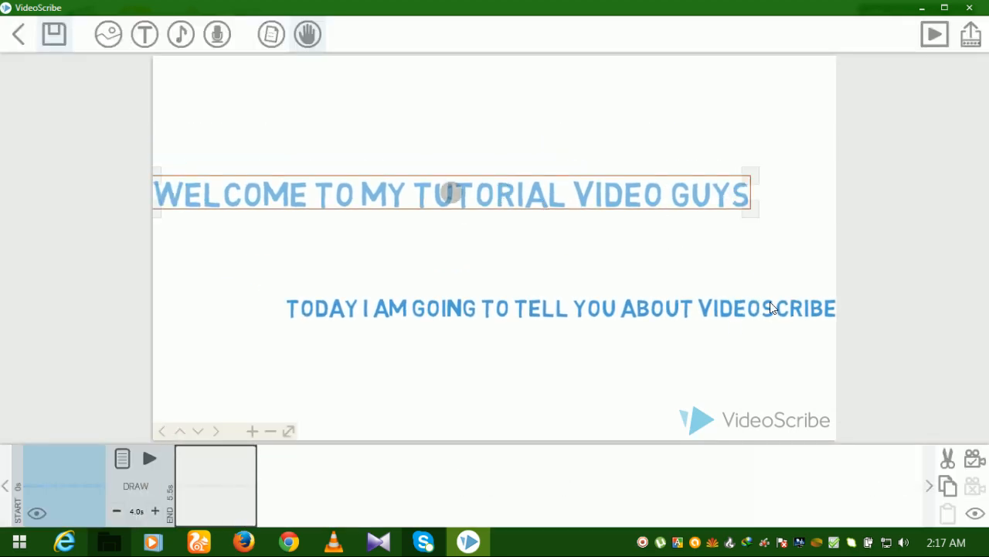
Step: Switch the line about VideoScribe from drawing to the Move In animation in its text properties
click(563, 308)
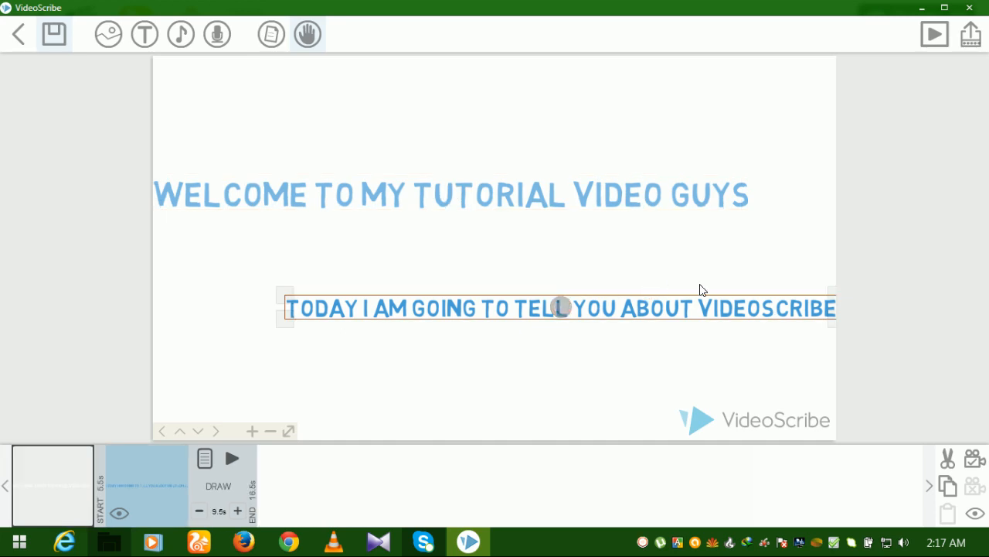
click(205, 458)
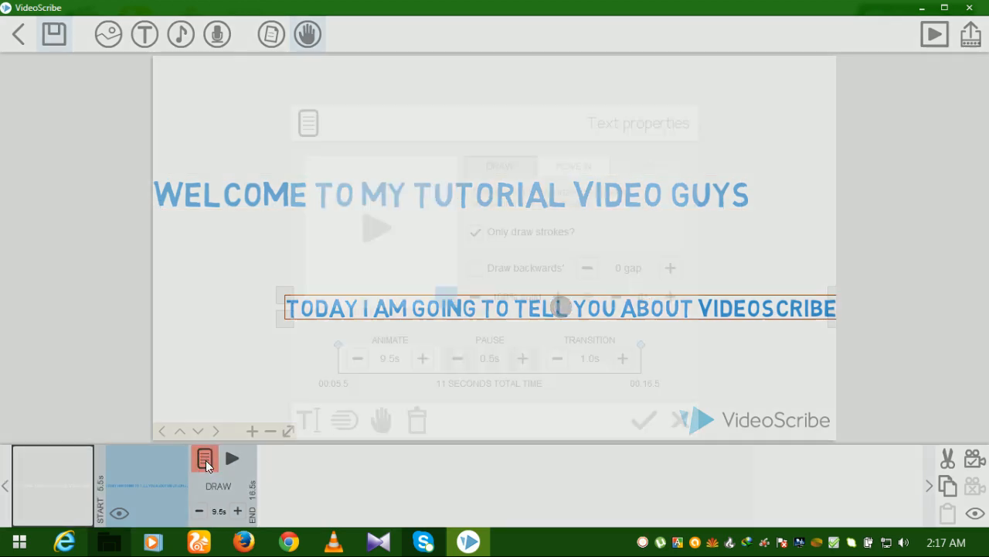
click(576, 170)
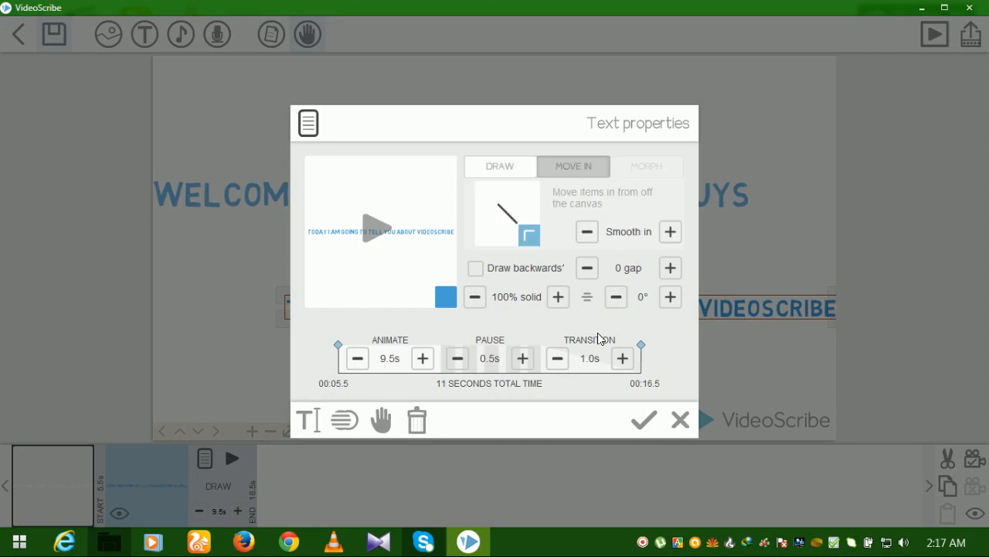
Step: Assign the flat open hand with closed fingers and a blue-and-yellow sleeve to the line about VideoScribe
click(382, 419)
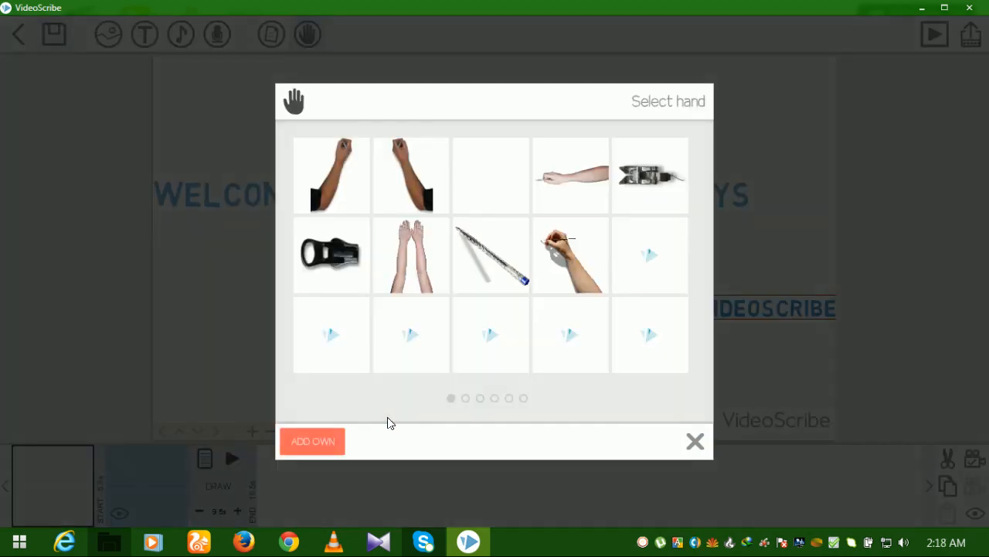
scroll(587, 265, down, 4)
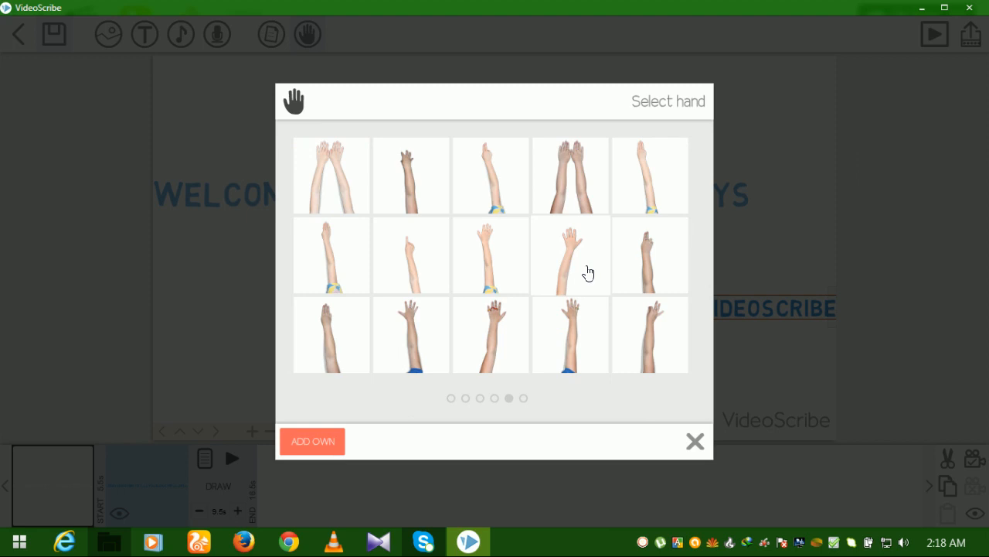
scroll(587, 272, down, 1)
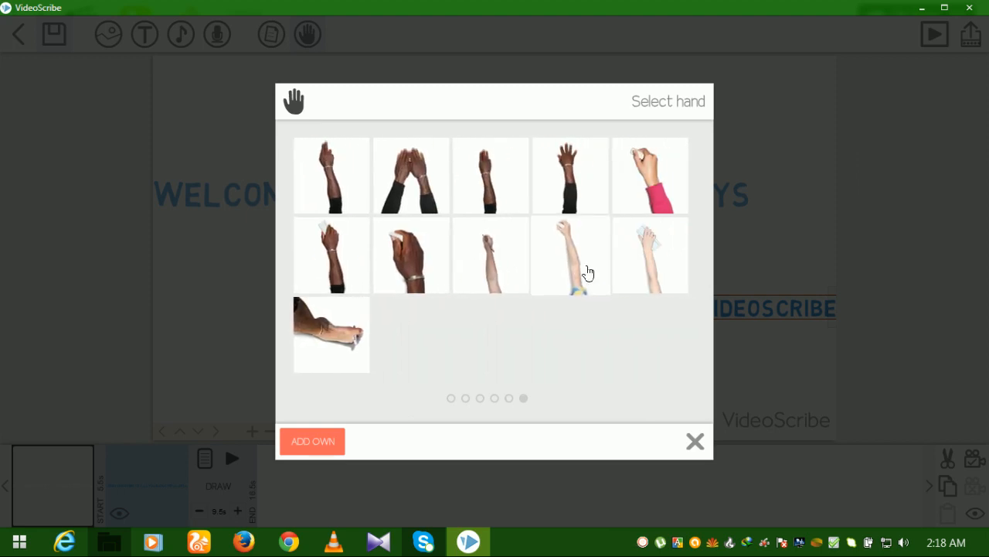
scroll(587, 272, up, 1)
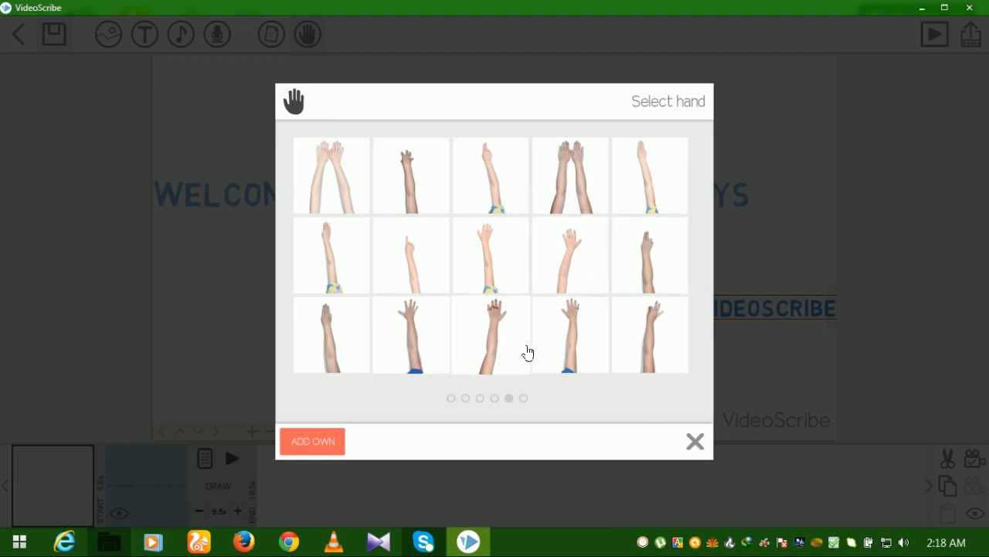
click(330, 245)
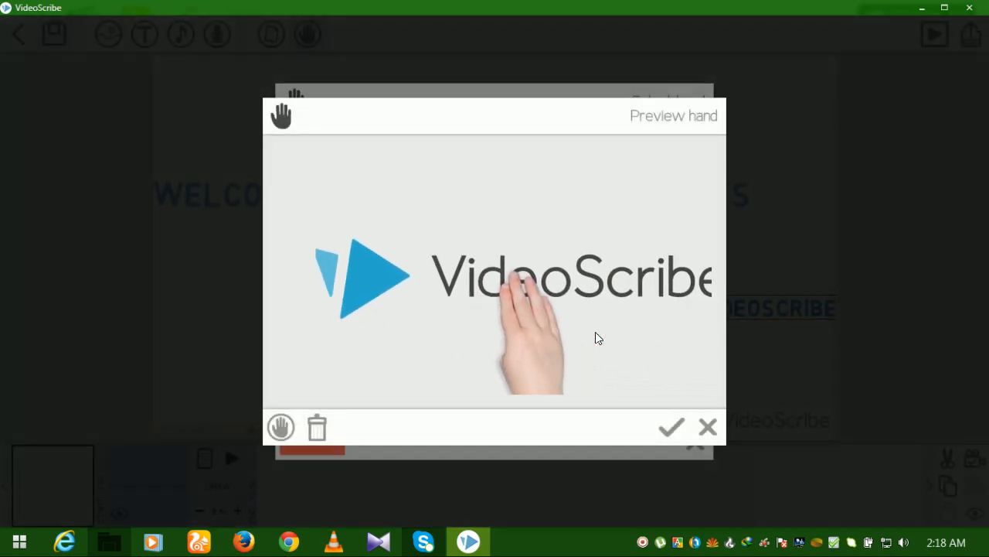
click(674, 432)
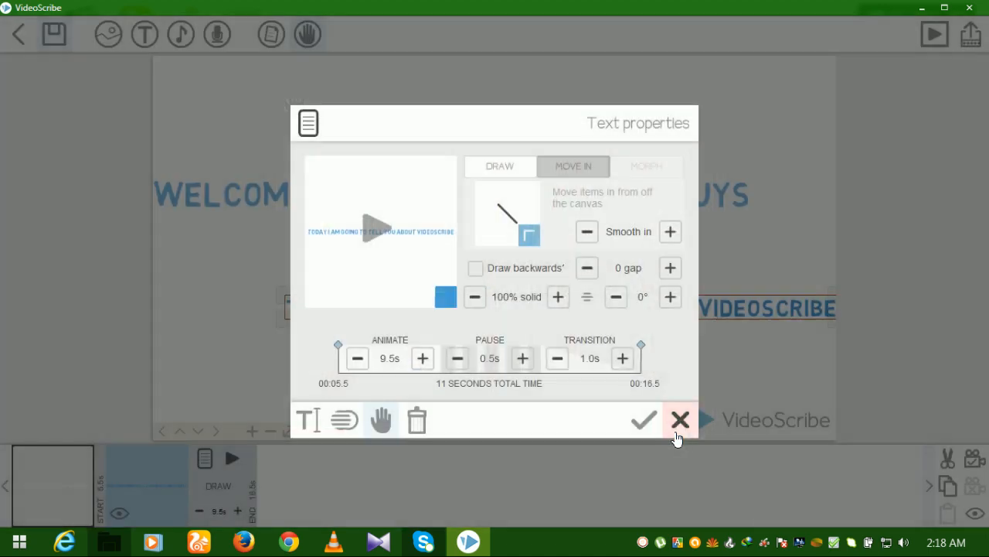
Step: Preview how the hand moves the line about VideoScribe in, and apply the text properties
click(376, 232)
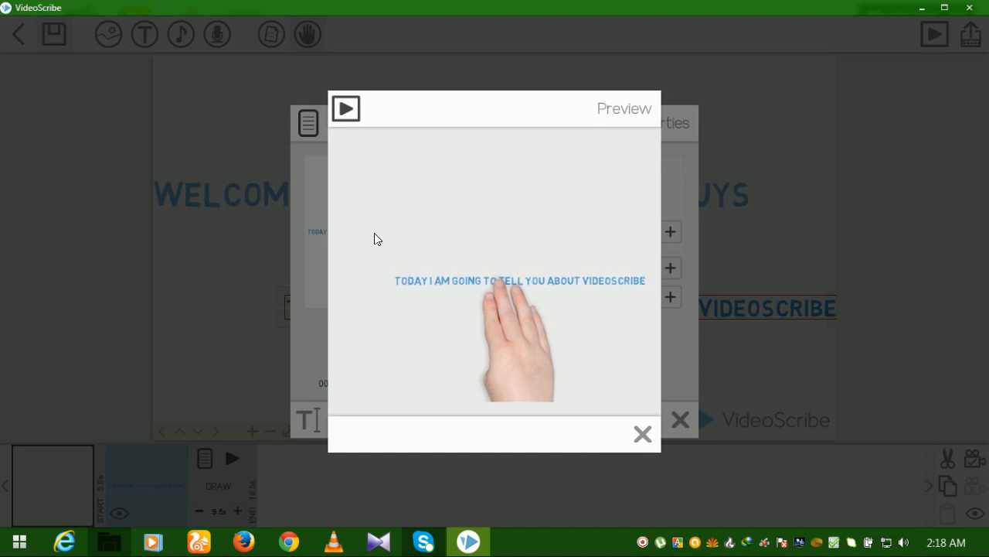
click(634, 437)
click(641, 418)
Step: Play the whole scribe to check both text animations, and shift the canvas view slightly upward
click(572, 229)
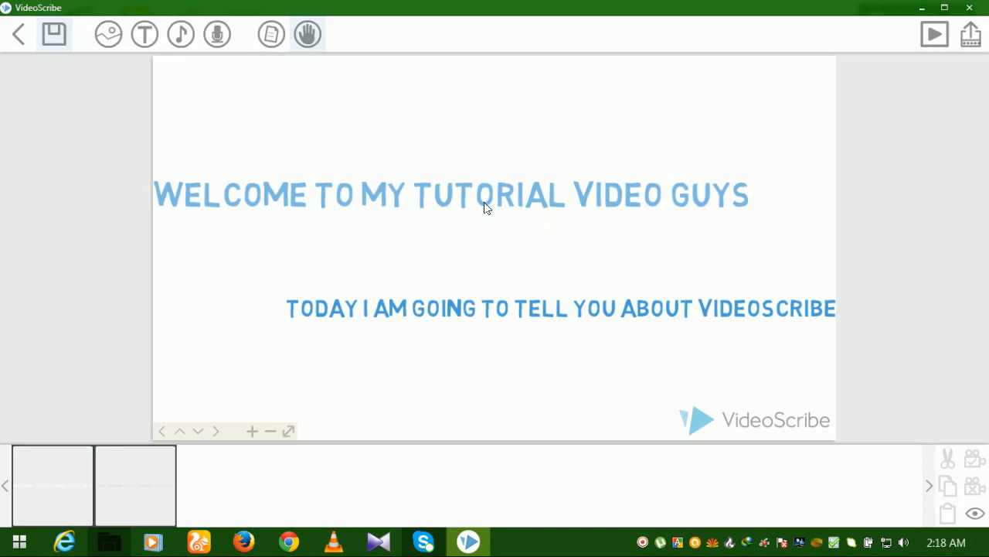
click(935, 34)
drag(530, 148, 523, 105)
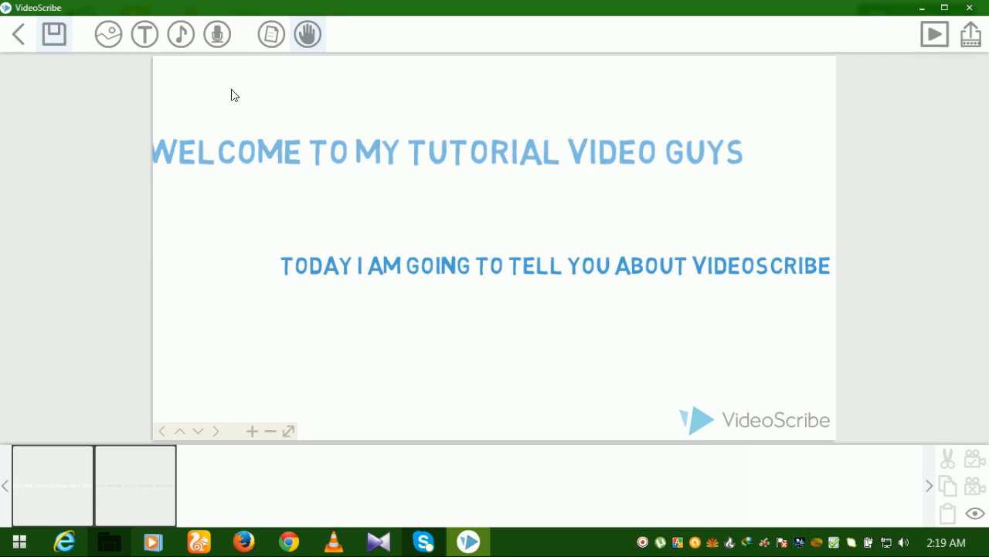
Step: Search the image library for "videoscribe" to find a picture to add
click(111, 40)
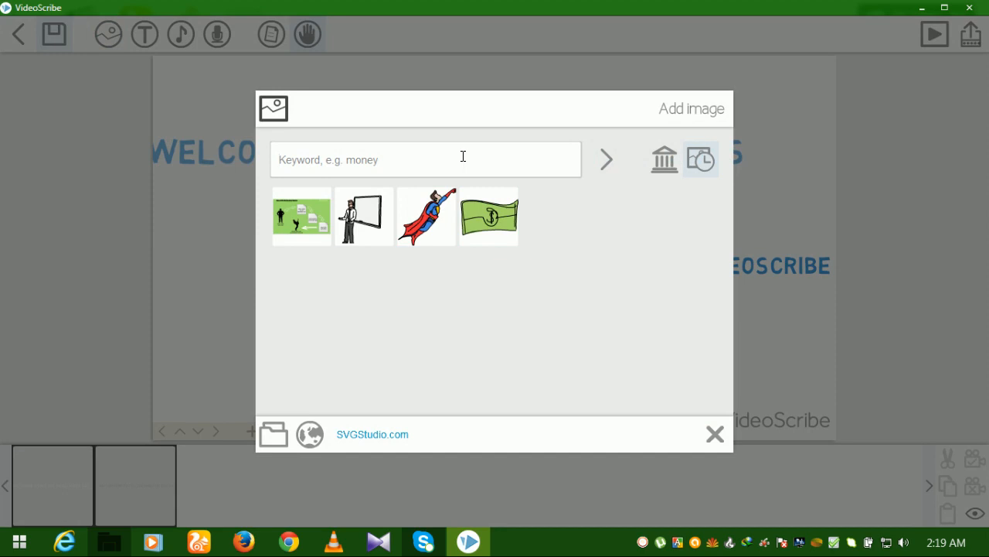
text(videoscribe)
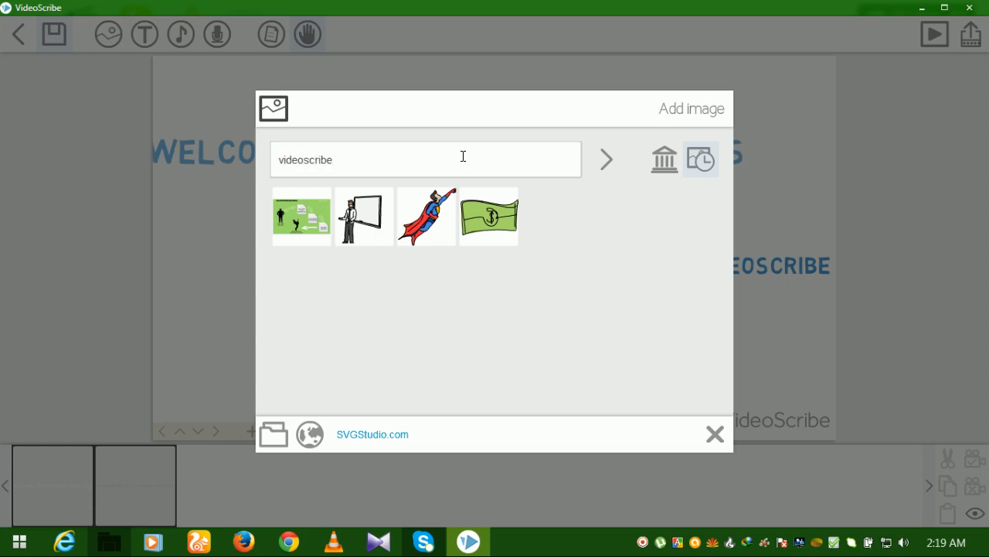
key(Return)
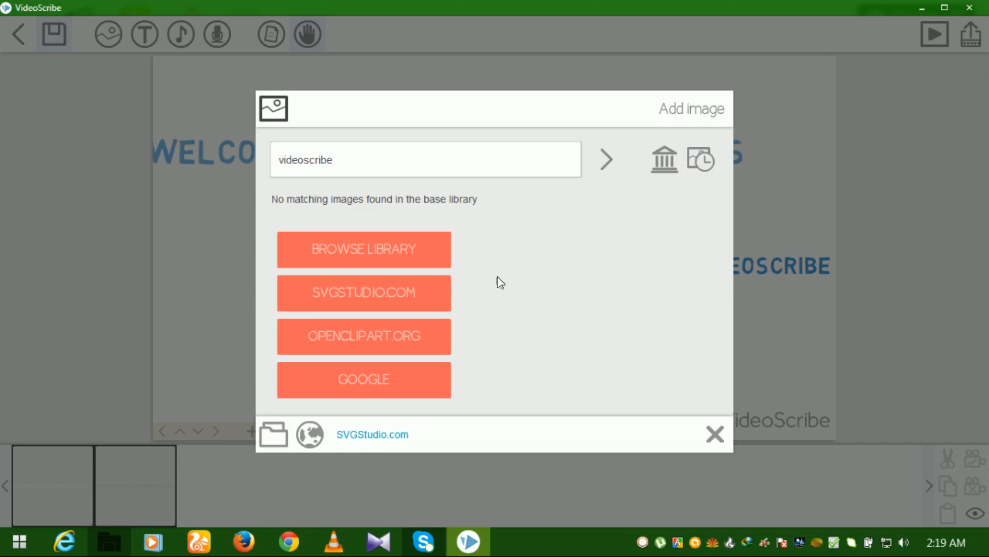
Step: Look through the SVGStudio.com results for "videoscribe" and close the website
click(386, 303)
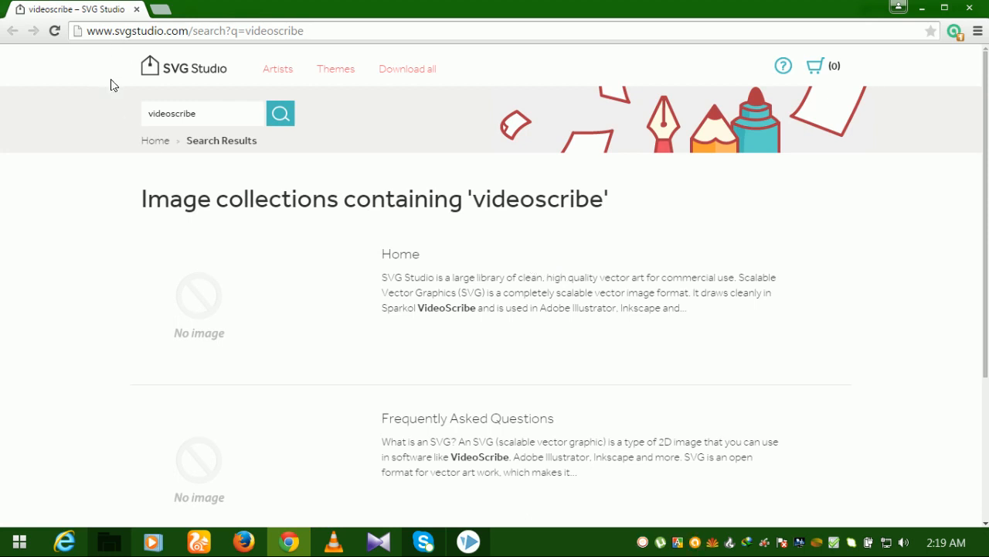
scroll(774, 305, down, 3)
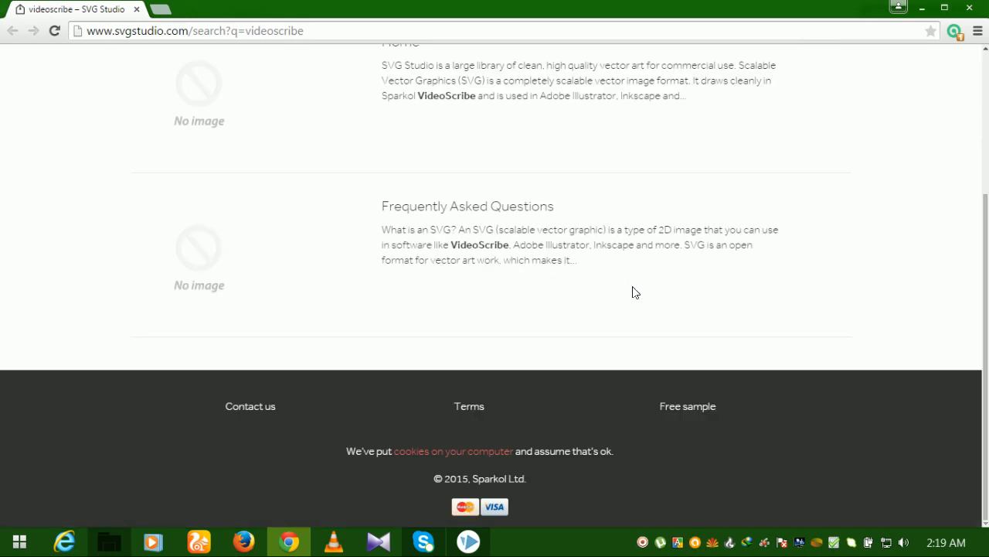
scroll(633, 290, up, 3)
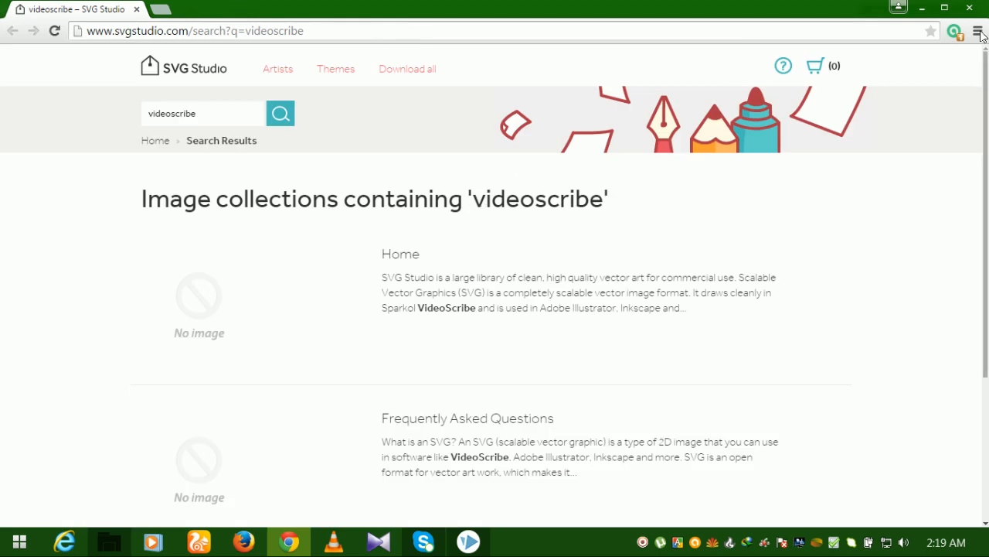
click(967, 6)
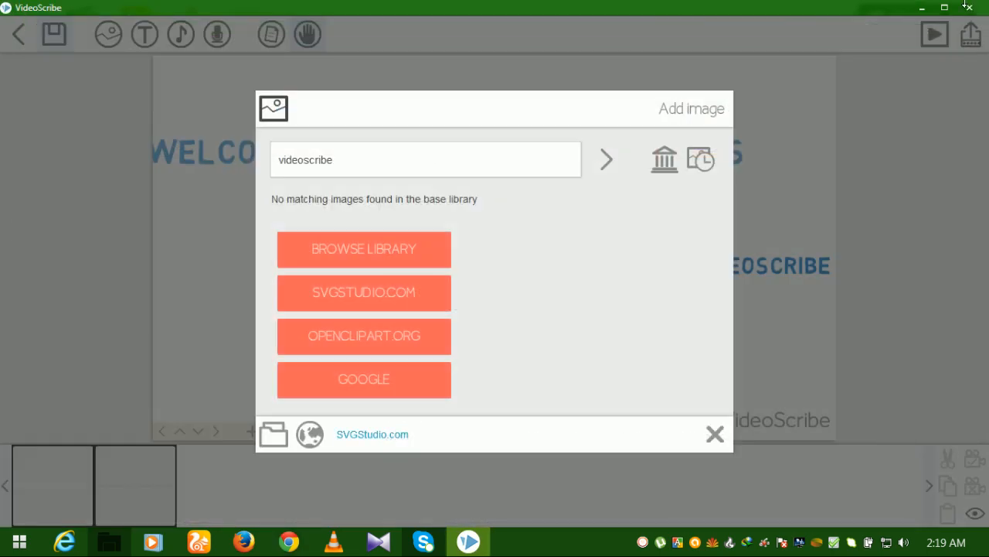
Step: Search Google Images for videoscribe svg pictures from the Add image window and browse the results for a suitable one
click(377, 389)
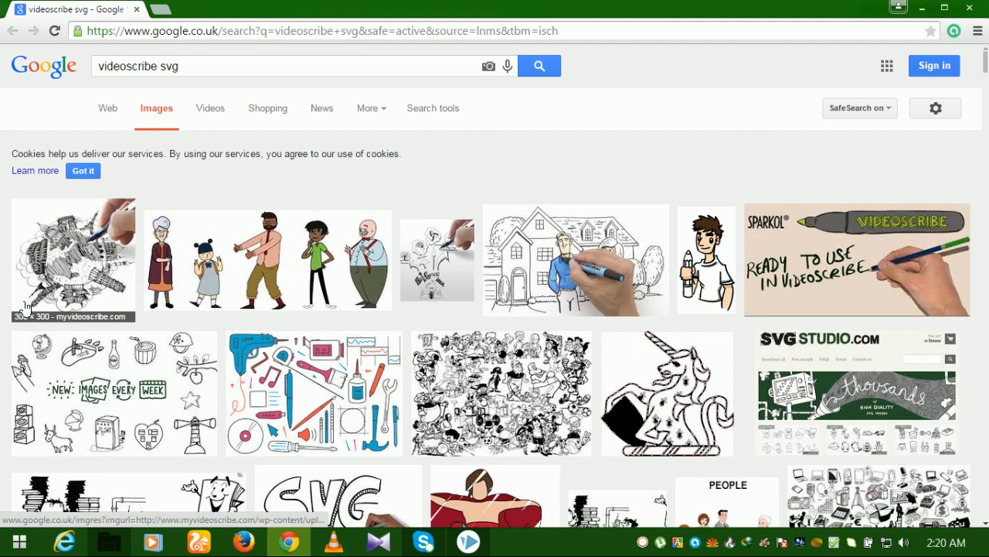
scroll(26, 307, down, 3)
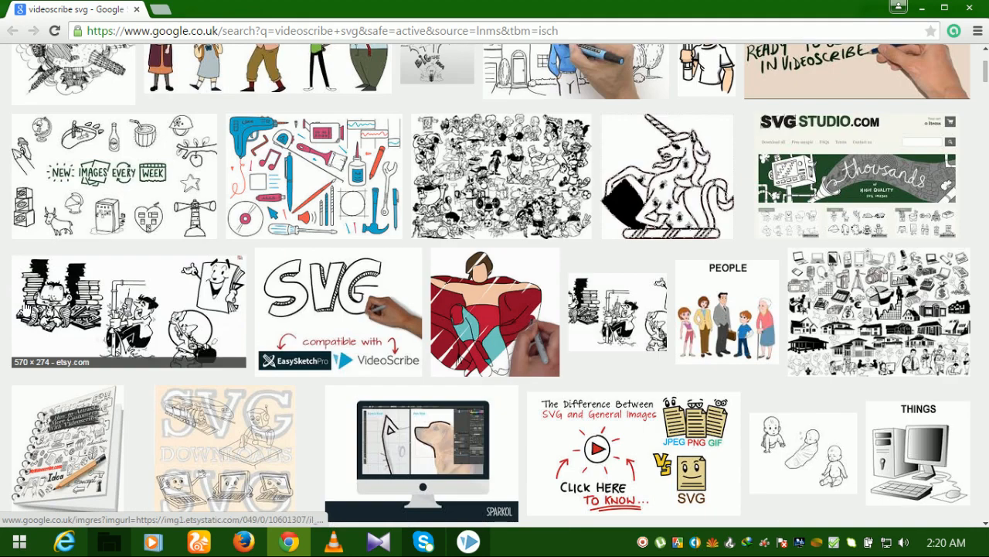
scroll(25, 307, down, 6)
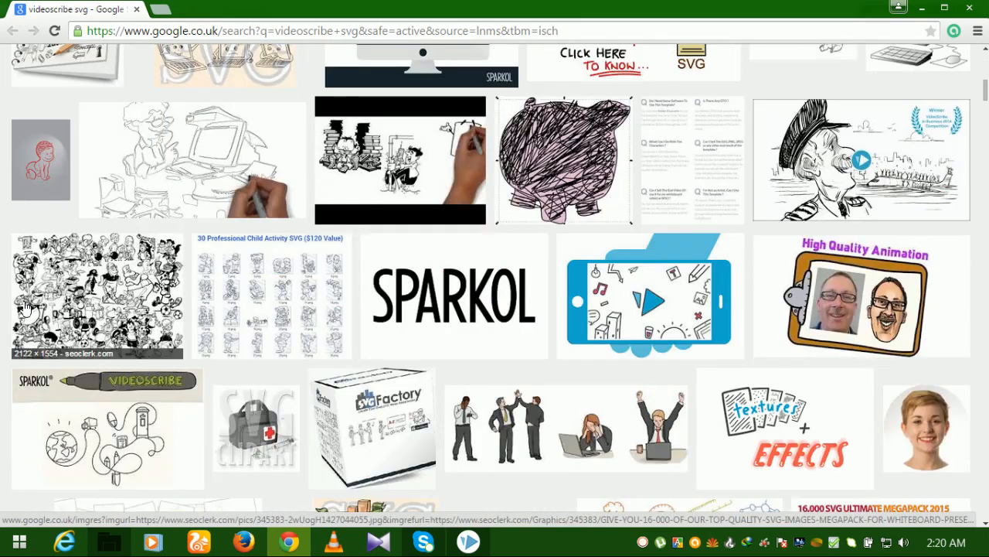
scroll(25, 307, down, 2)
scroll(25, 307, down, 4)
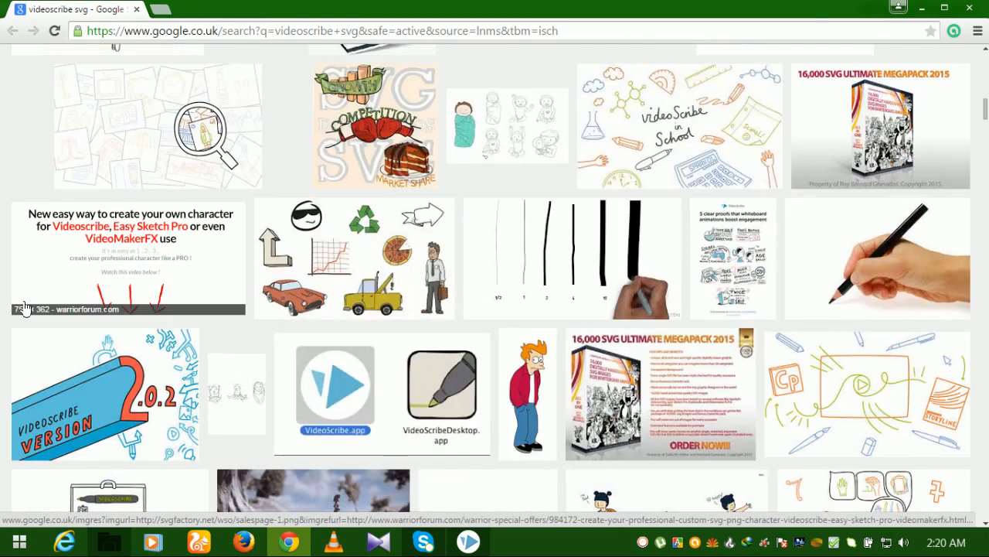
scroll(25, 306, down, 5)
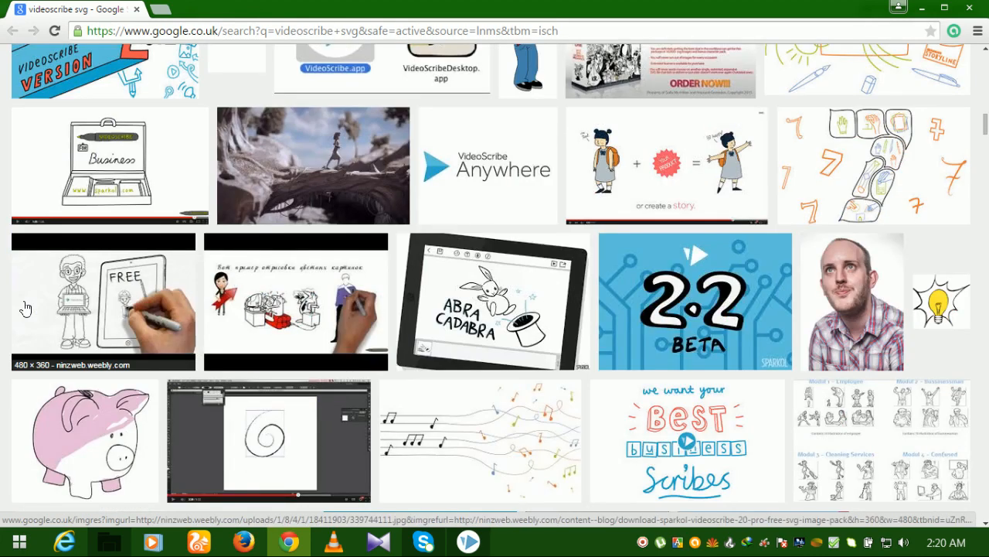
scroll(25, 307, down, 5)
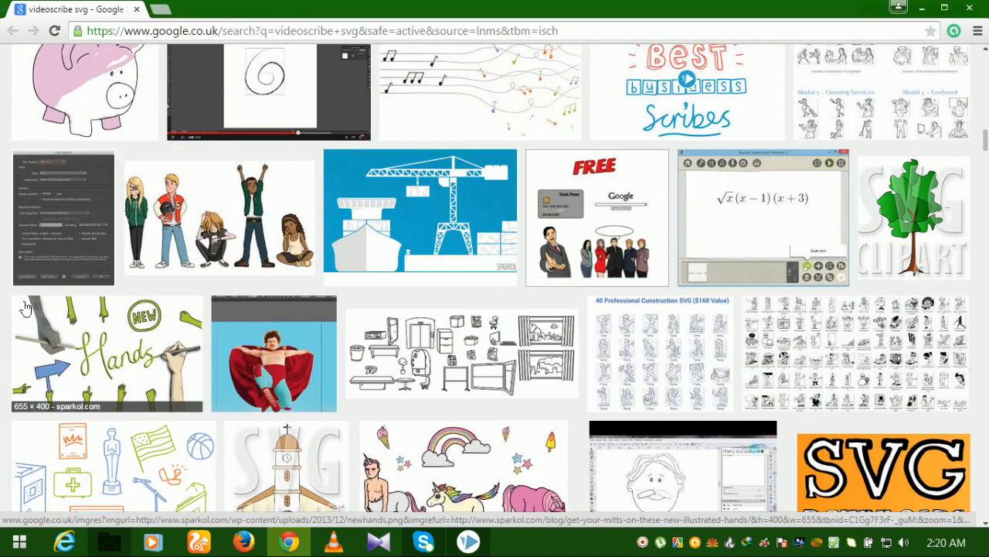
scroll(25, 306, down, 3)
scroll(26, 307, down, 3)
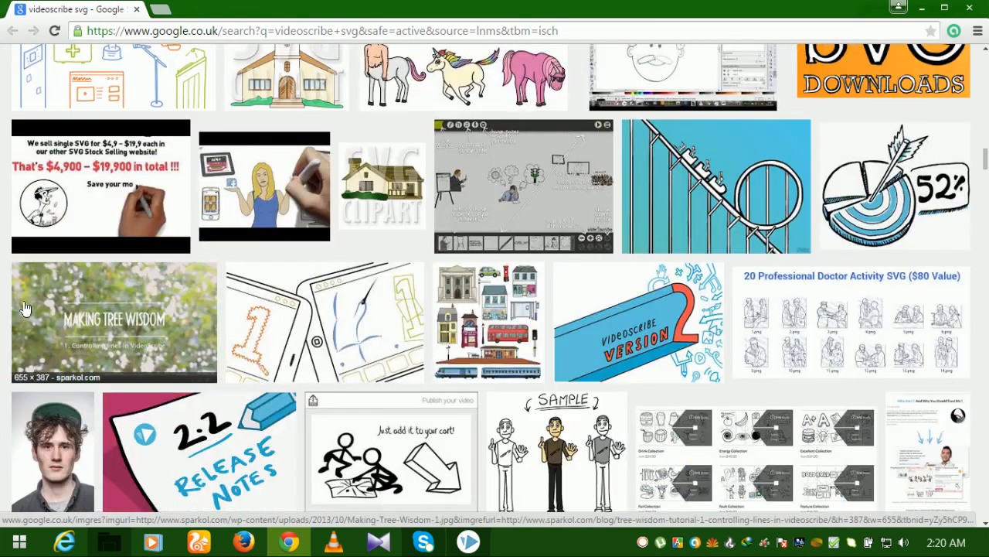
scroll(26, 307, down, 2)
scroll(26, 306, up, 3)
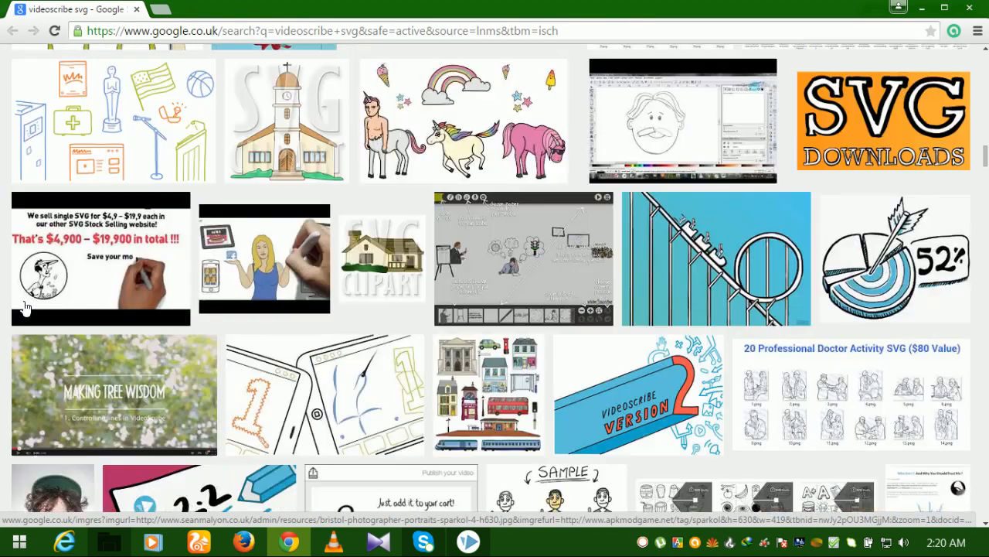
scroll(25, 306, down, 5)
scroll(25, 307, up, 6)
scroll(25, 307, up, 5)
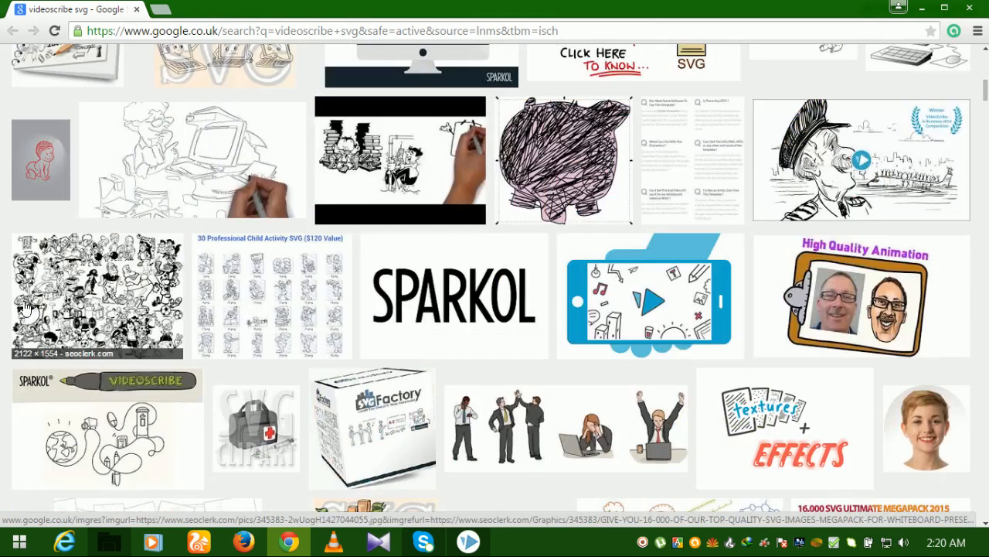
scroll(25, 307, up, 2)
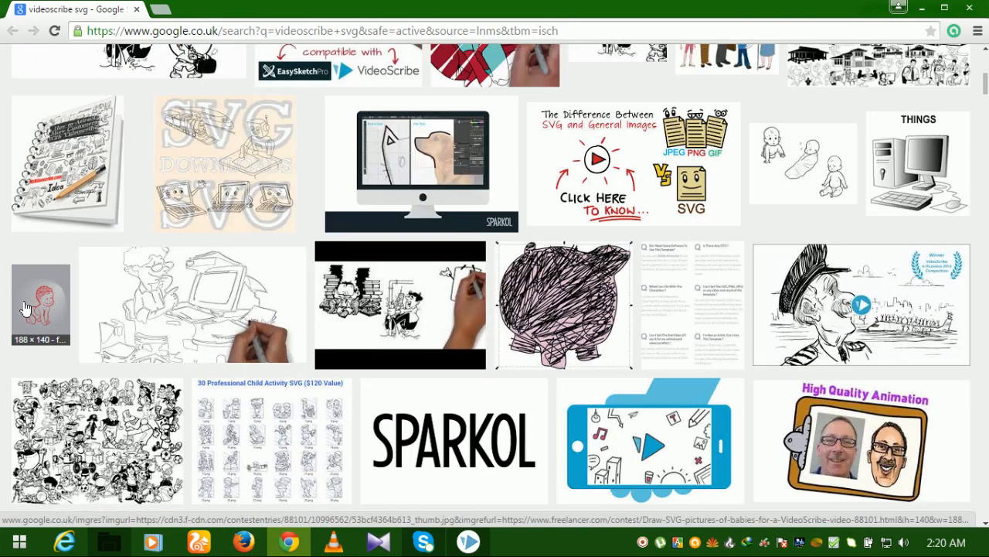
scroll(26, 307, down, 2)
Step: Open the VideoScribe phone image's related "Ready to use in Videoscribe" picture, save it as Ready-To-Use-in-Videoscribe, and close the image preview
click(654, 309)
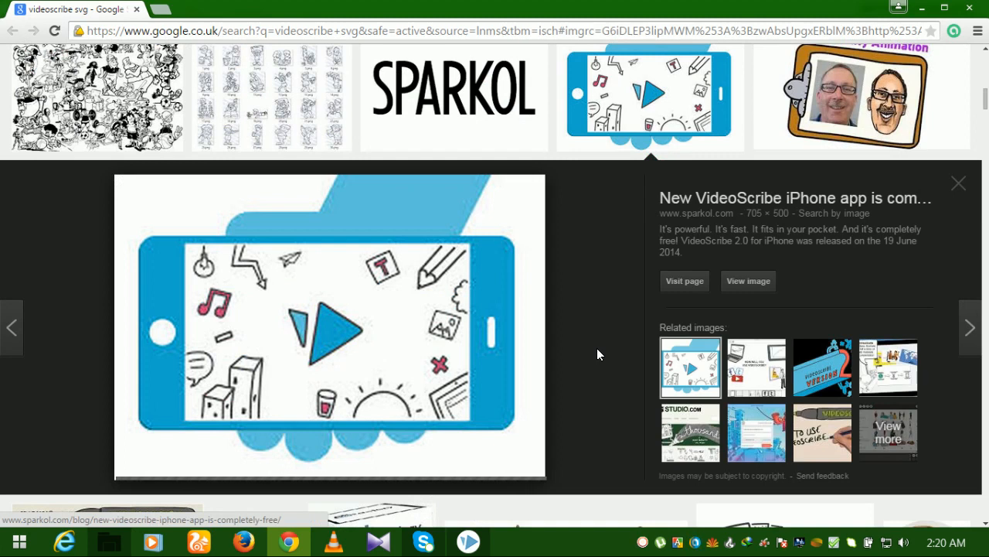
click(833, 431)
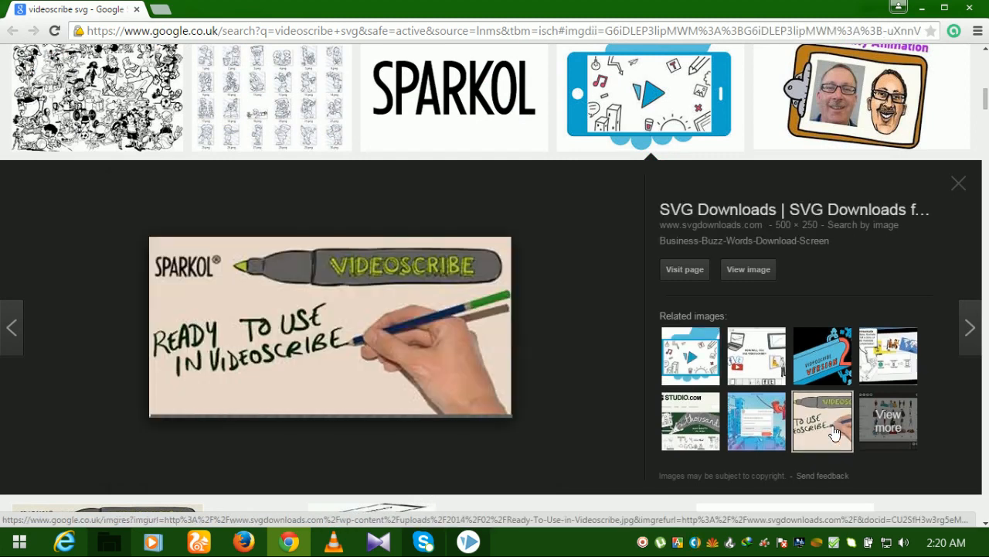
right_click(342, 303)
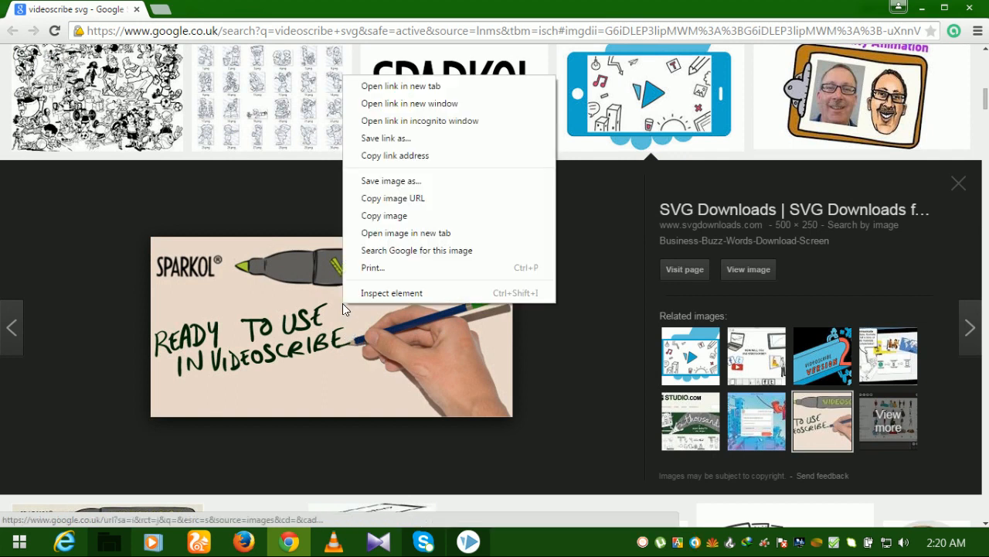
click(404, 181)
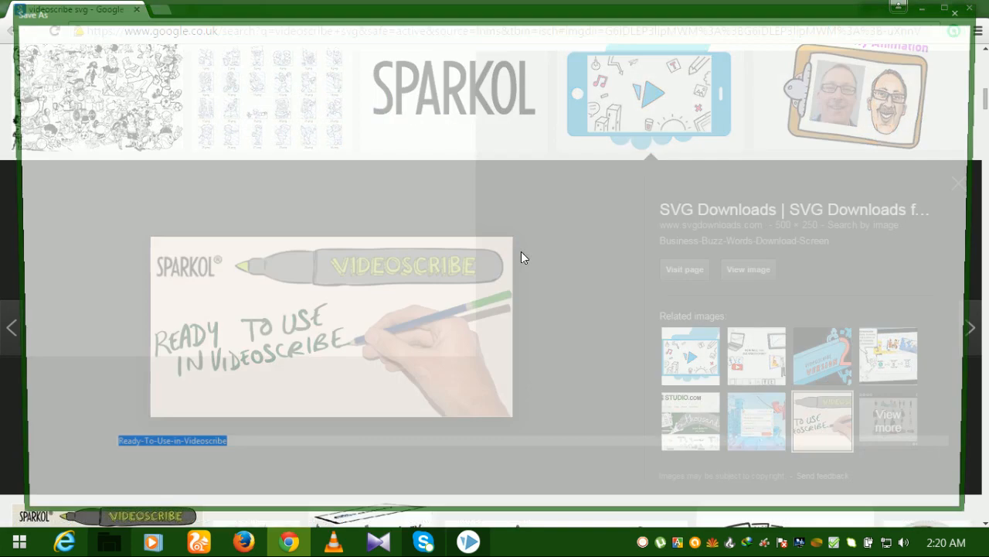
click(874, 501)
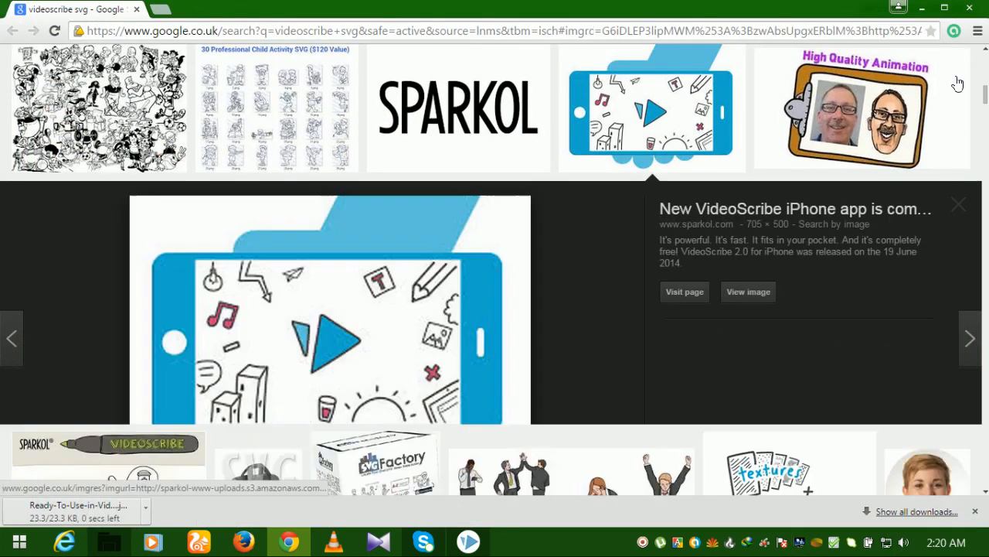
click(959, 204)
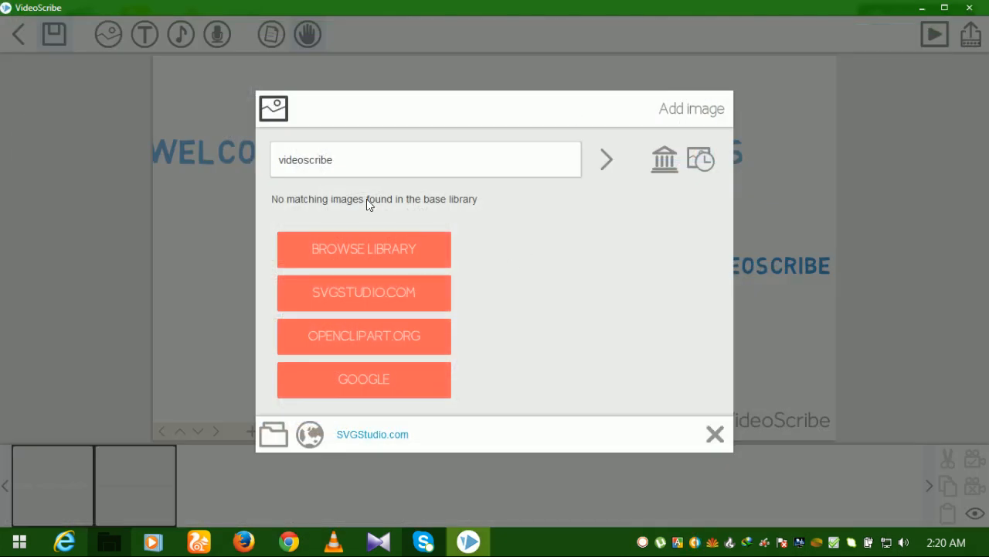
Step: Import the Ready-To-Use-in-Videoscribe picture from the Desktop, converting it with the full-colour, scalloped-edge option without drawn outlines
click(275, 439)
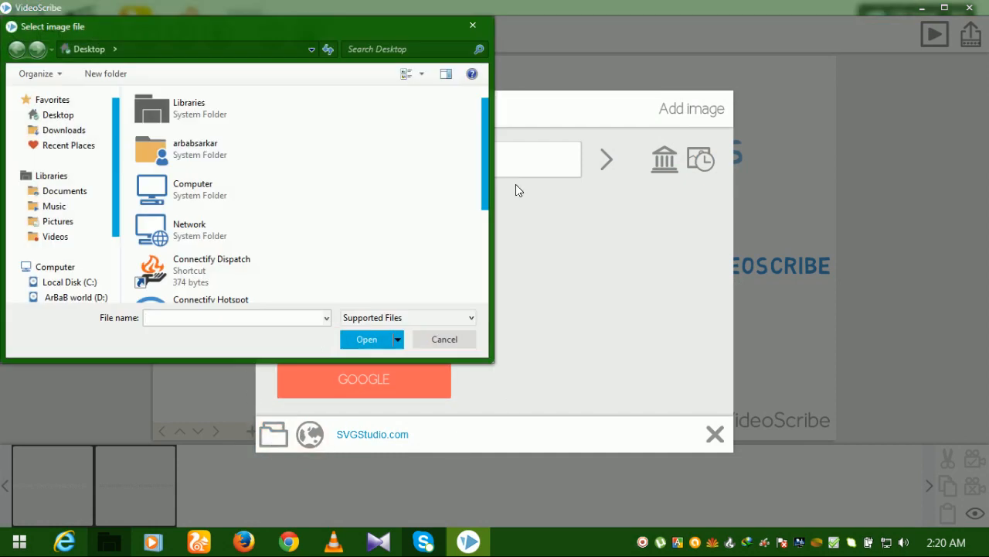
double_click(491, 161)
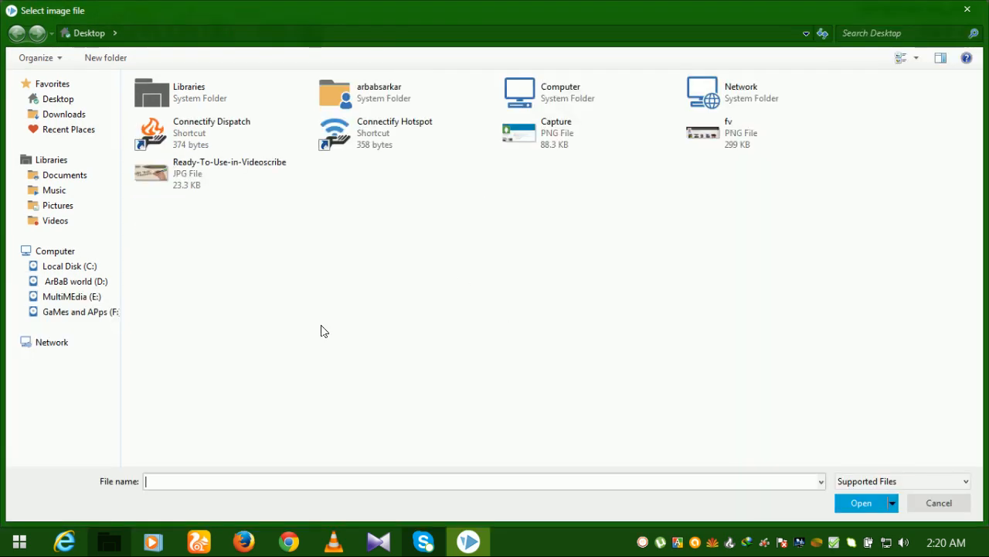
click(195, 167)
click(869, 506)
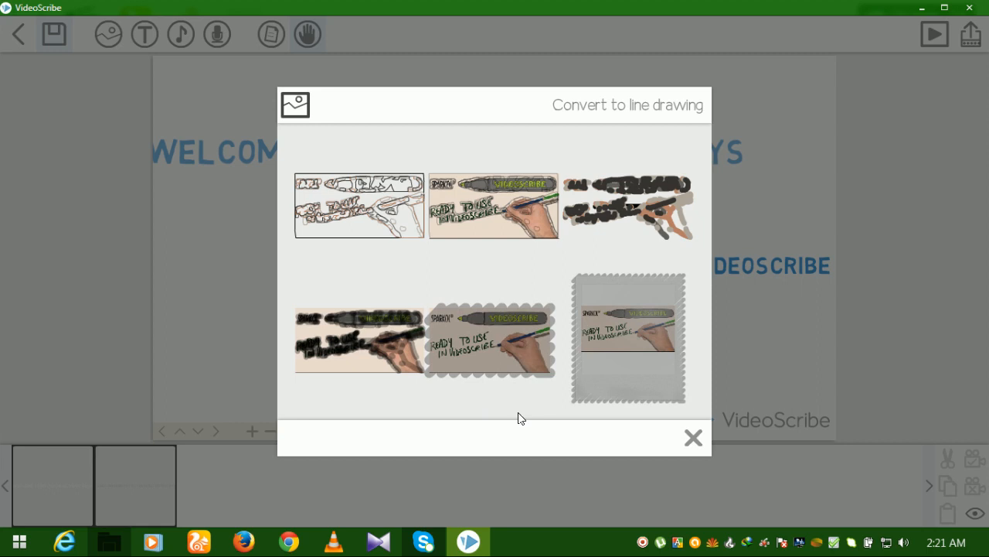
click(503, 348)
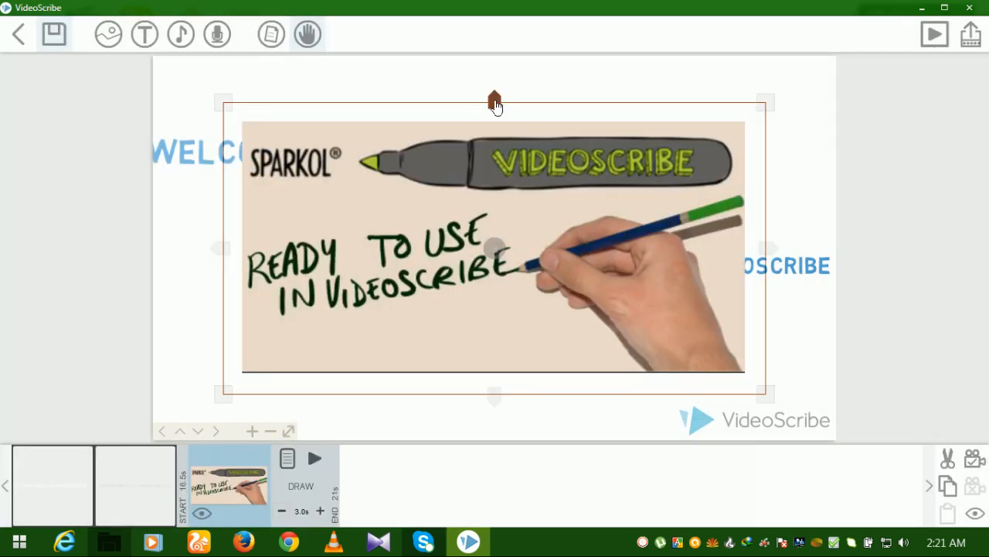
Step: Move the VideoScribe picture off the text, placing it below the "Today I am going to tell you about VideoScribe" line
mouse_move(532, 173)
mouse_down()
mouse_move(551, 306)
mouse_move(665, 418)
mouse_up()
click(485, 153)
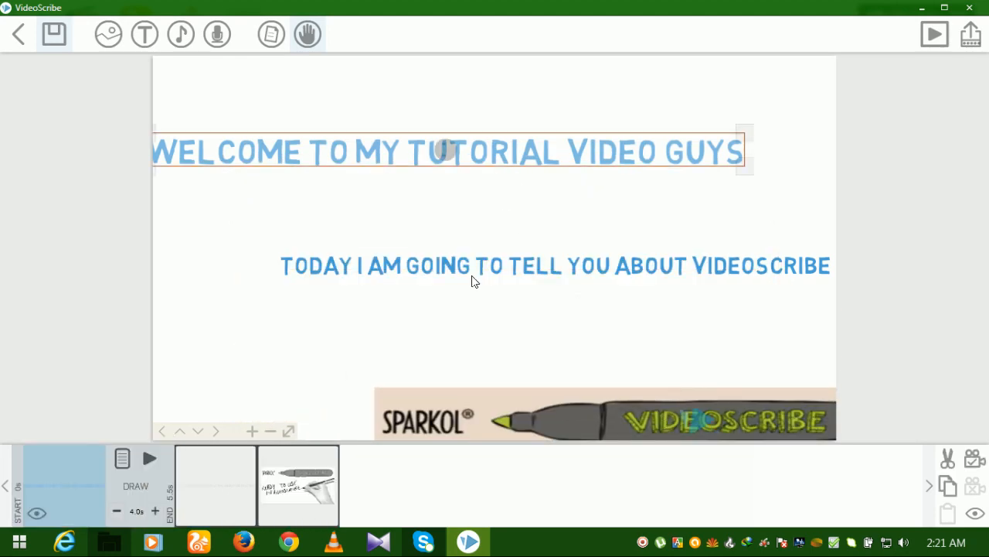
drag(507, 231, 503, 210)
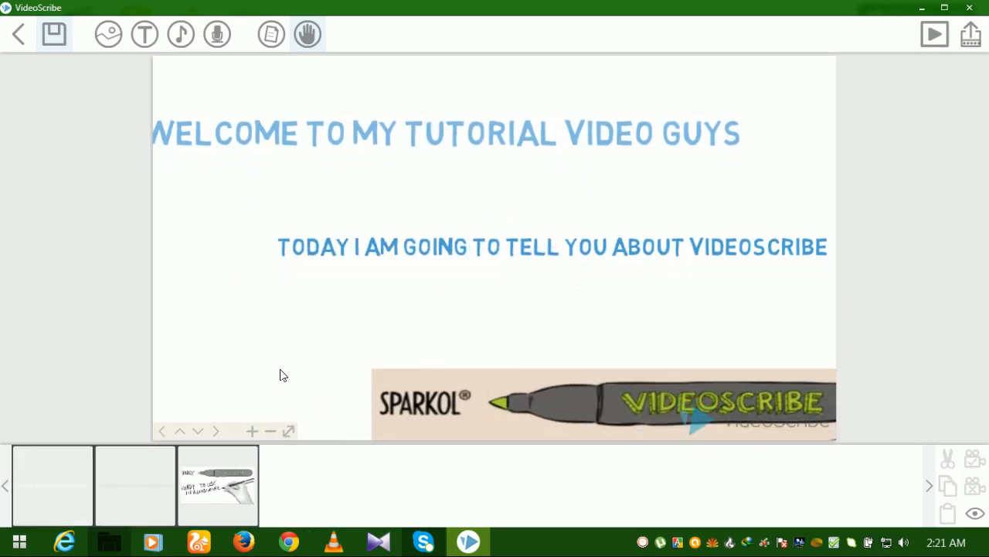
click(271, 434)
click(533, 194)
click(593, 236)
click(544, 277)
click(662, 194)
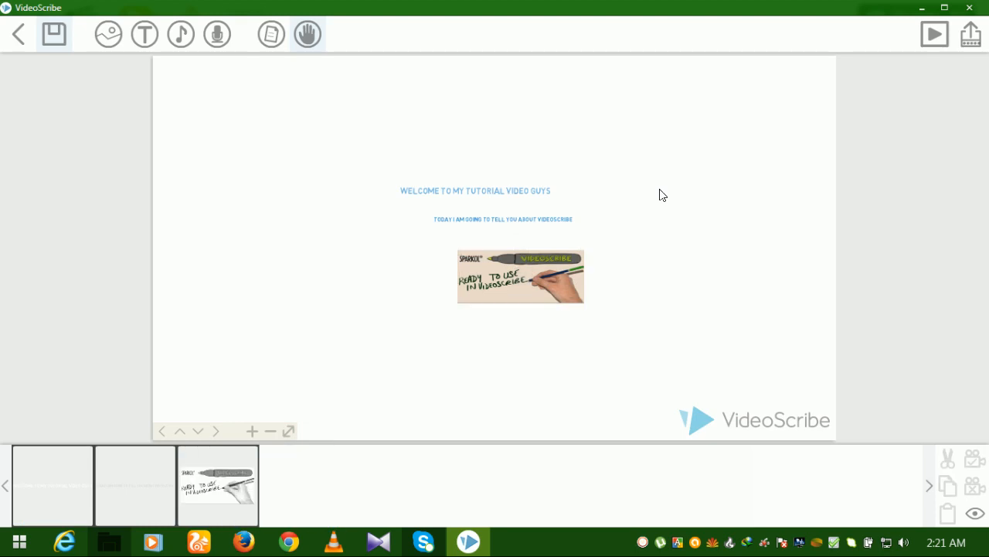
Step: Stretch the VideoScribe picture slightly taller and deselect it
click(252, 433)
click(253, 433)
click(253, 433)
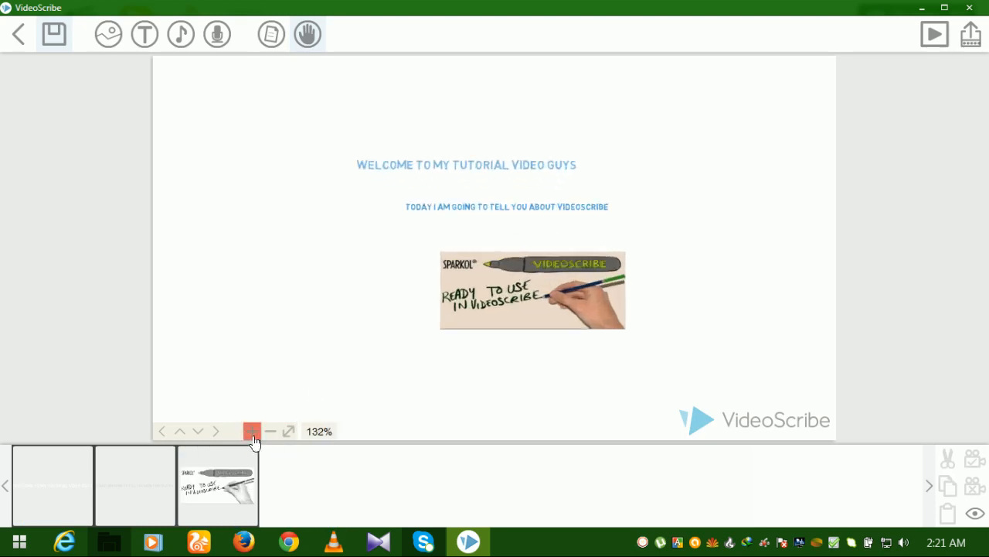
click(253, 433)
click(567, 299)
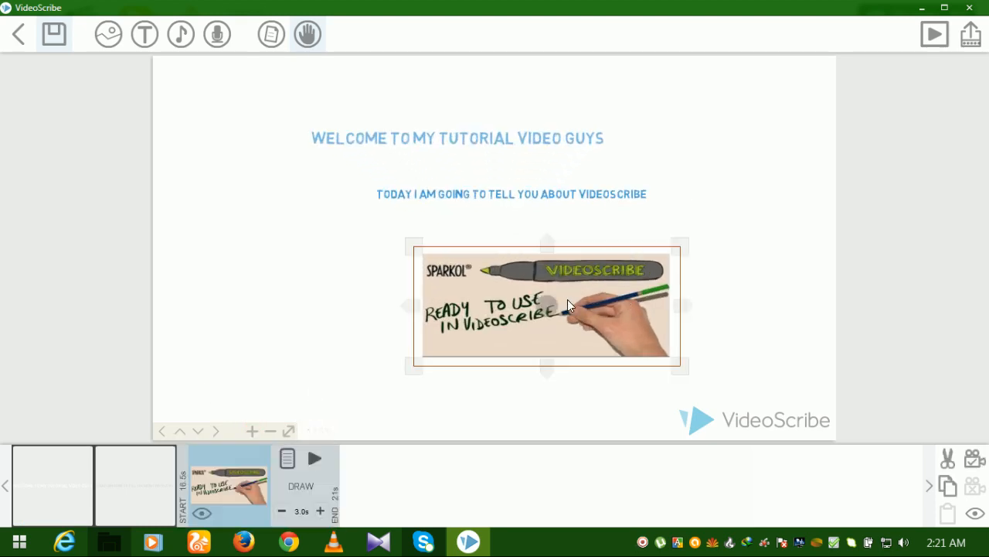
drag(547, 248, 549, 244)
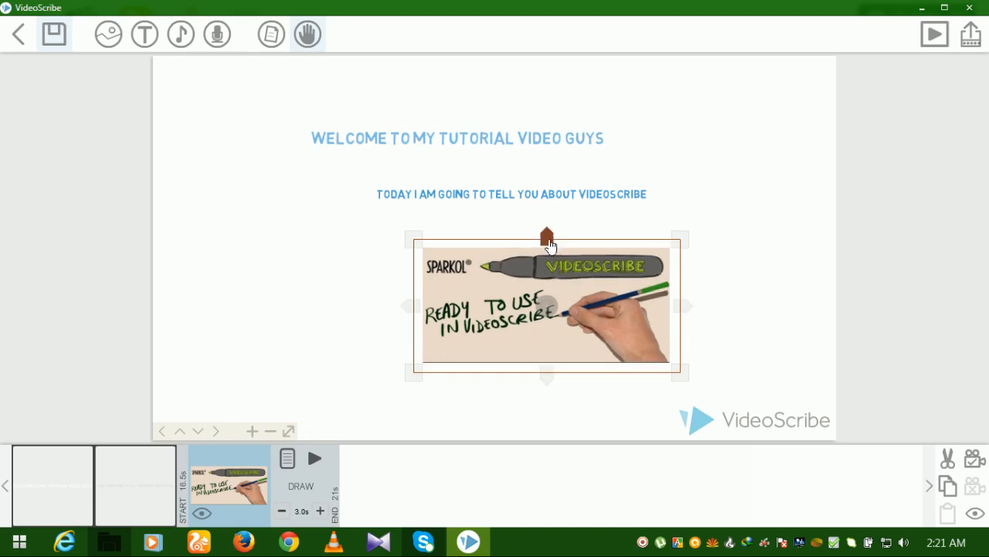
click(744, 224)
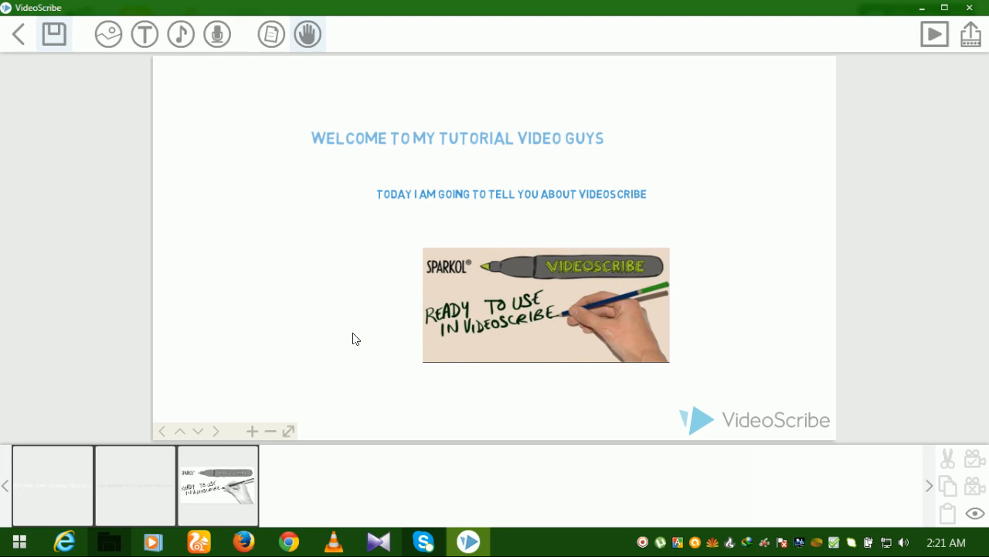
Step: Check the picture's placement on the canvas and play a preview of the scribe
click(554, 281)
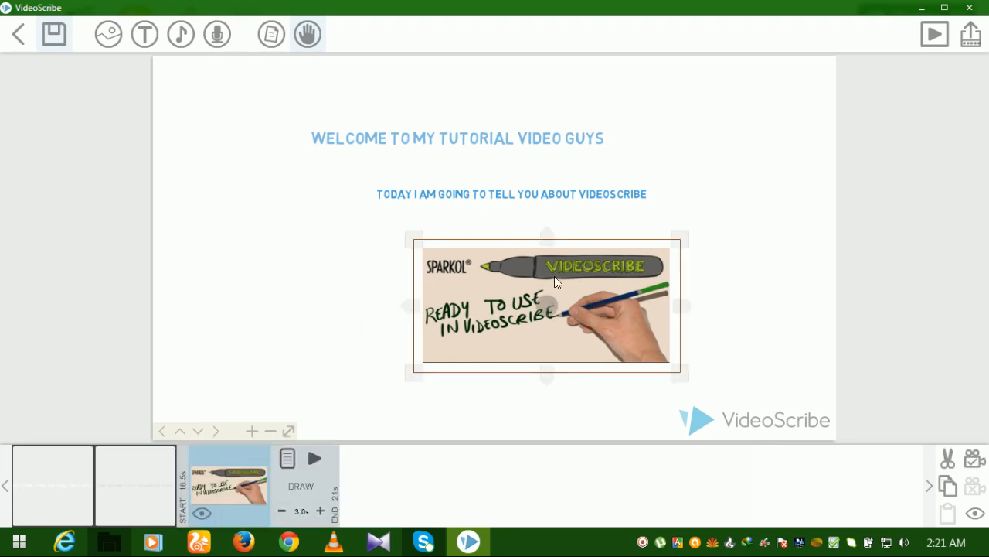
click(345, 295)
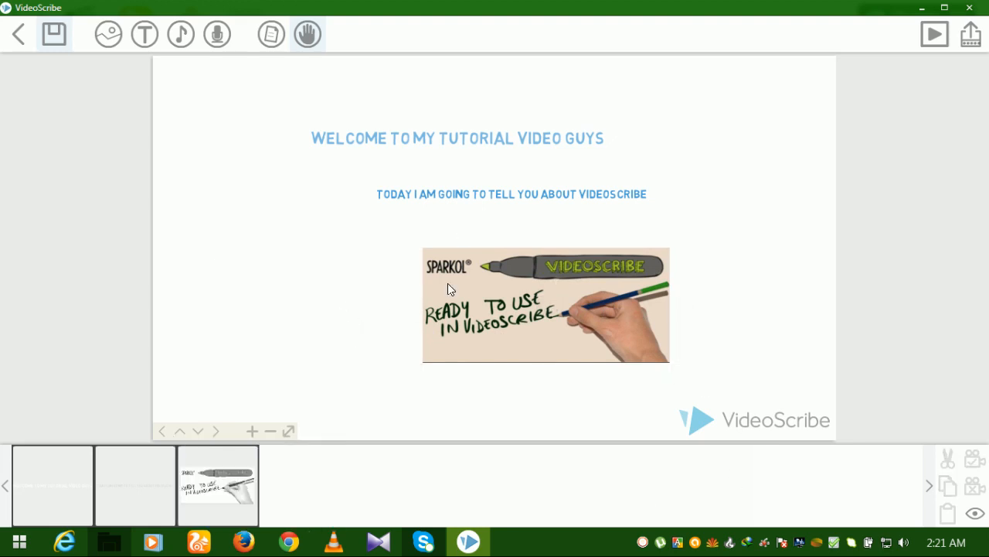
click(935, 34)
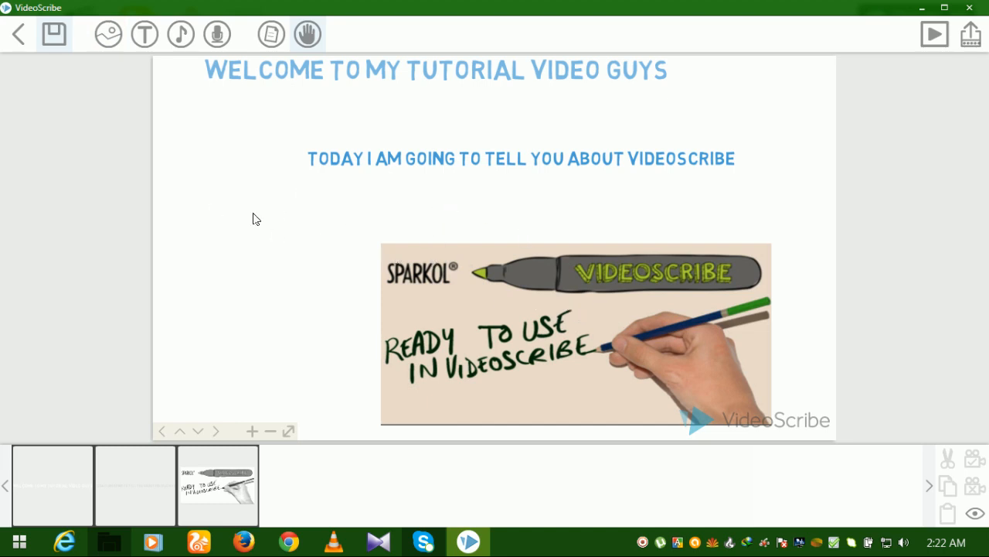
Step: Look through the recently used images, the image library's category pages and the People images, and close the Add image window
click(108, 34)
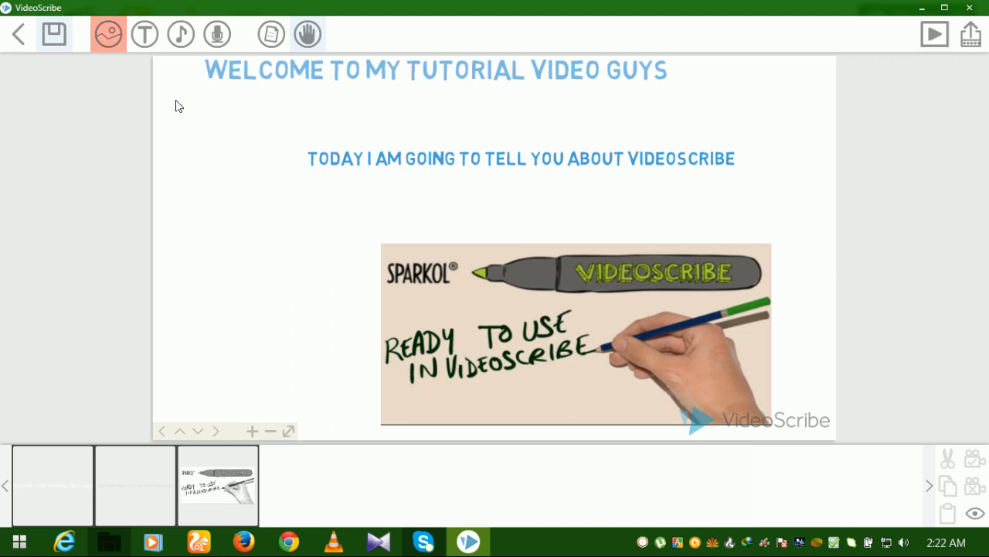
click(109, 38)
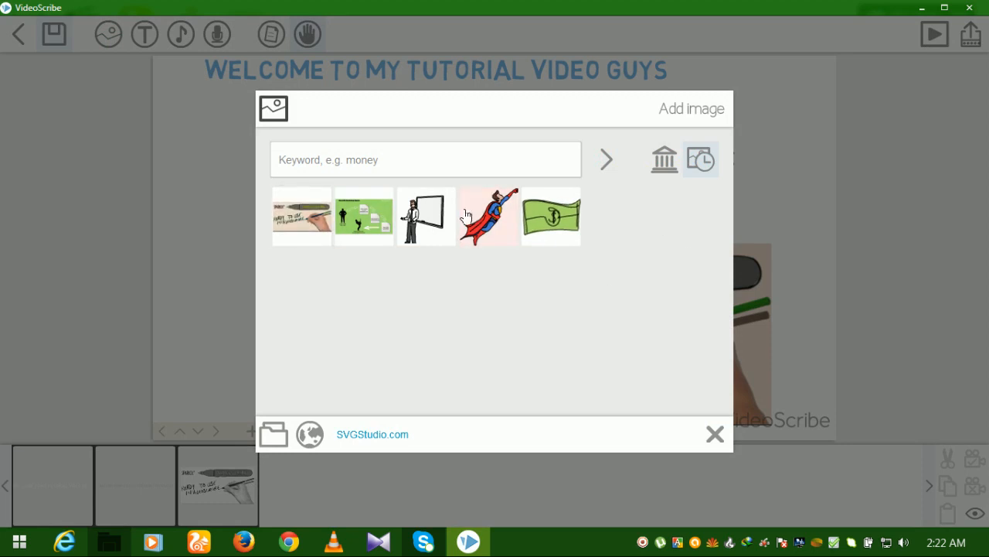
click(668, 169)
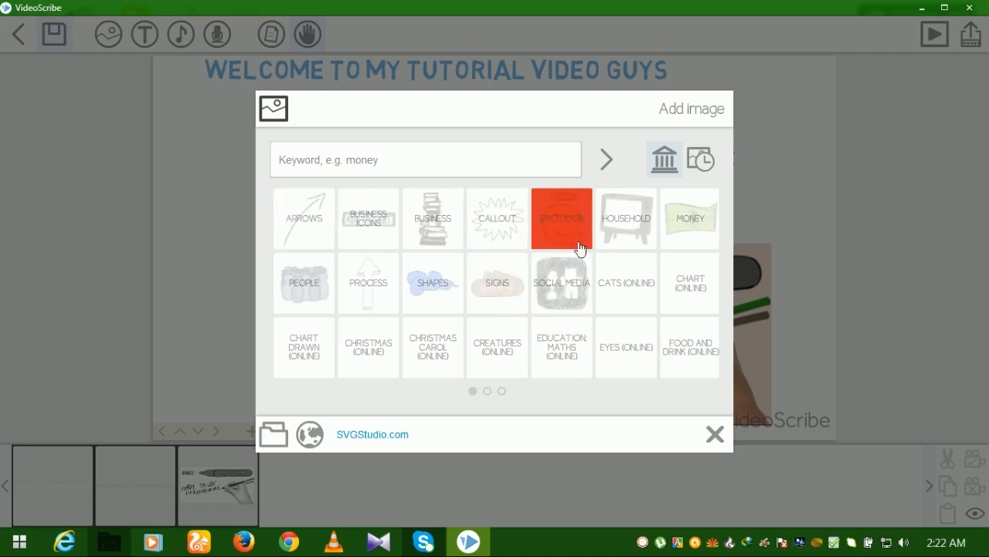
scroll(698, 242, down, 2)
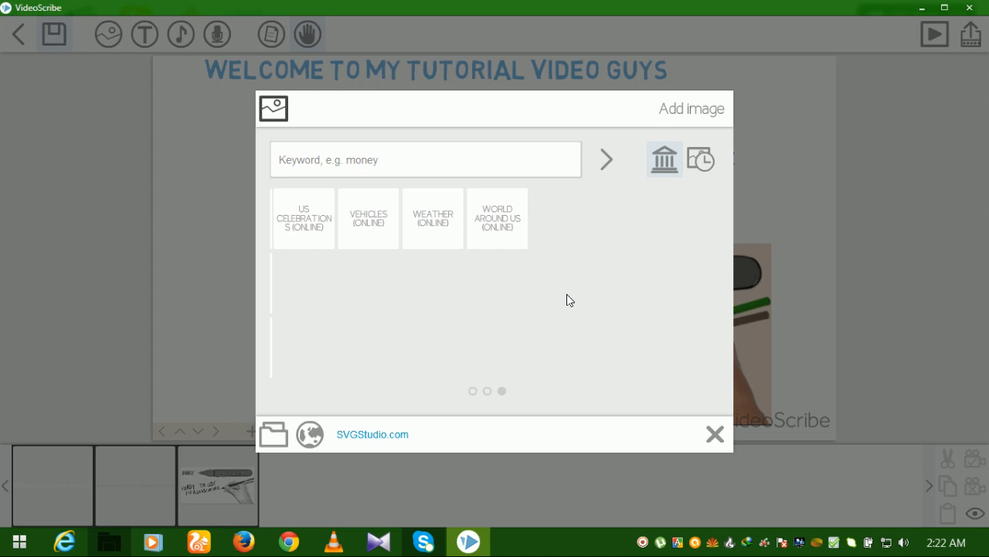
scroll(568, 300, up, 2)
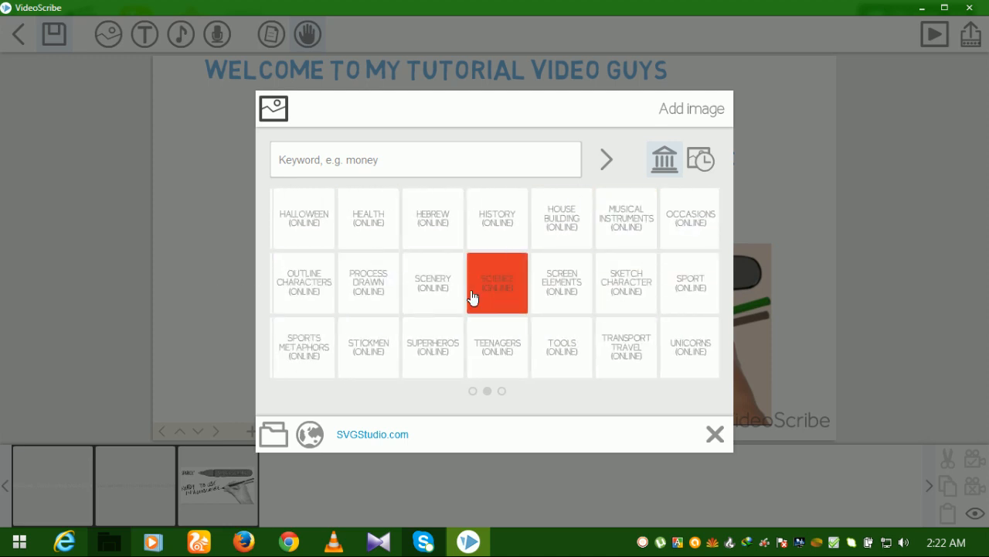
scroll(473, 298, up, 2)
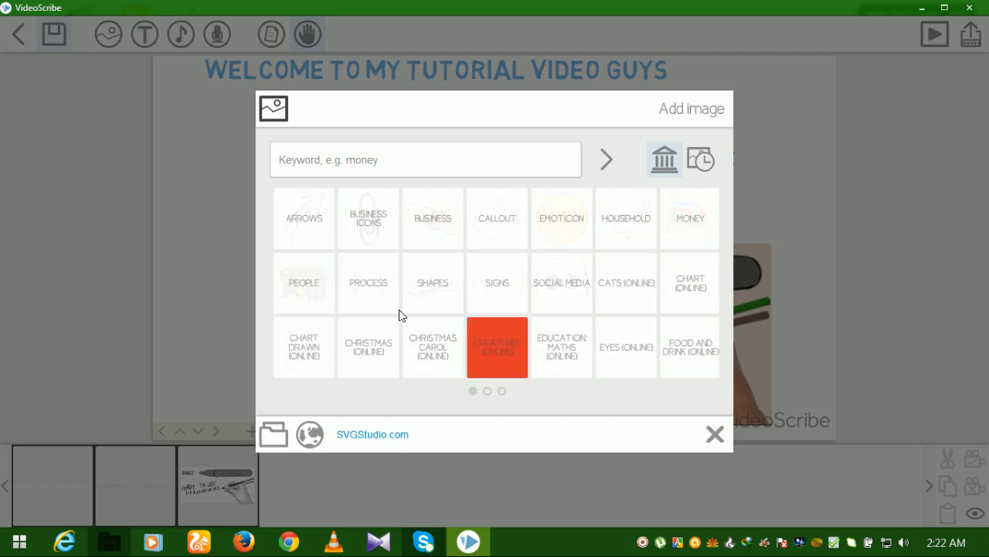
click(316, 291)
scroll(517, 300, down, 3)
scroll(518, 302, down, 2)
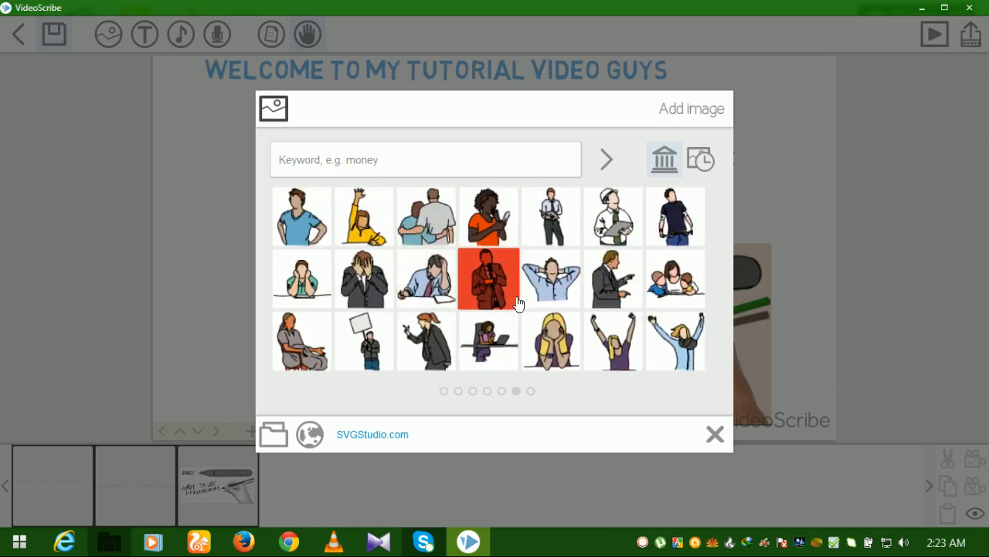
scroll(517, 302, down, 1)
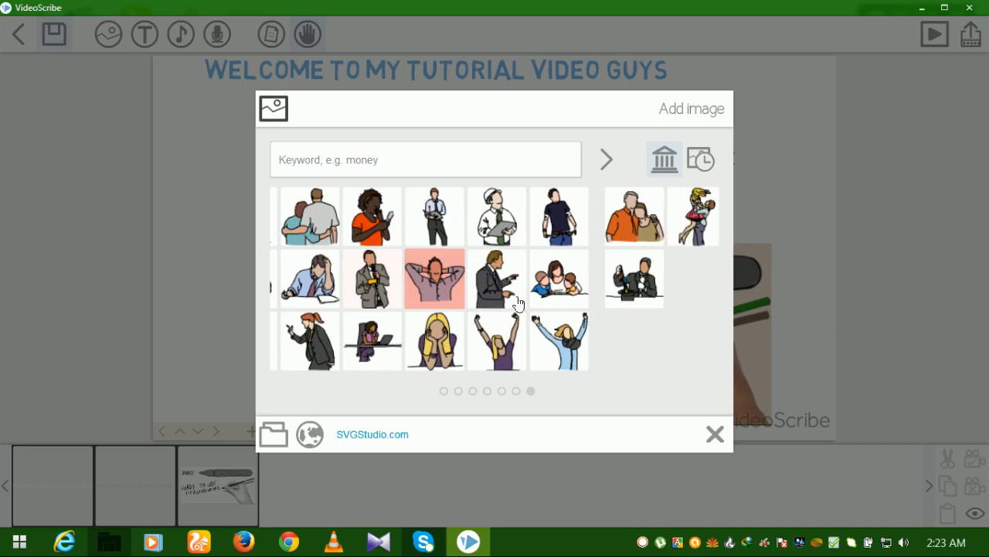
scroll(517, 302, up, 1)
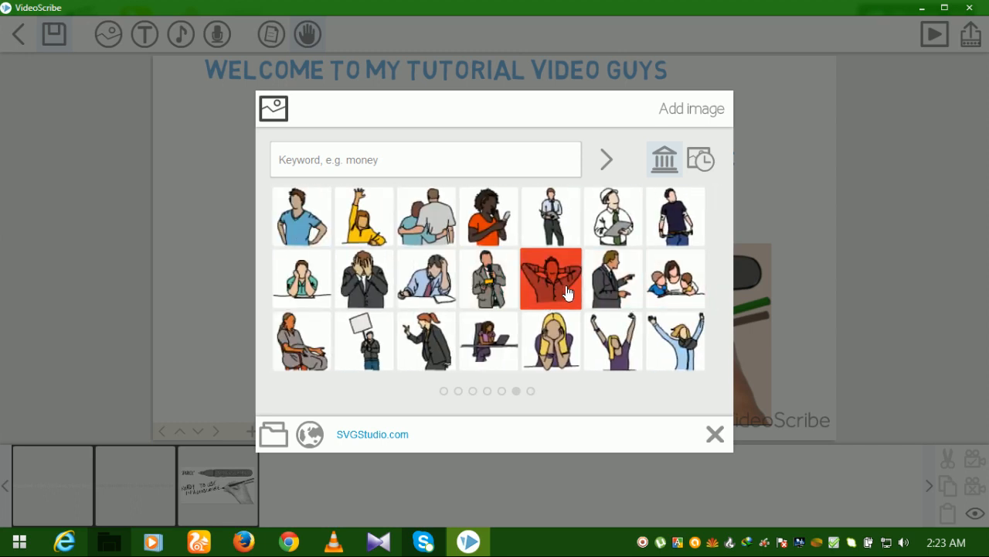
click(715, 434)
Step: Add a text line reading "videoscribe is a powerful antimation makeing software" in the Basic font
drag(637, 363, 598, 274)
click(603, 309)
click(313, 241)
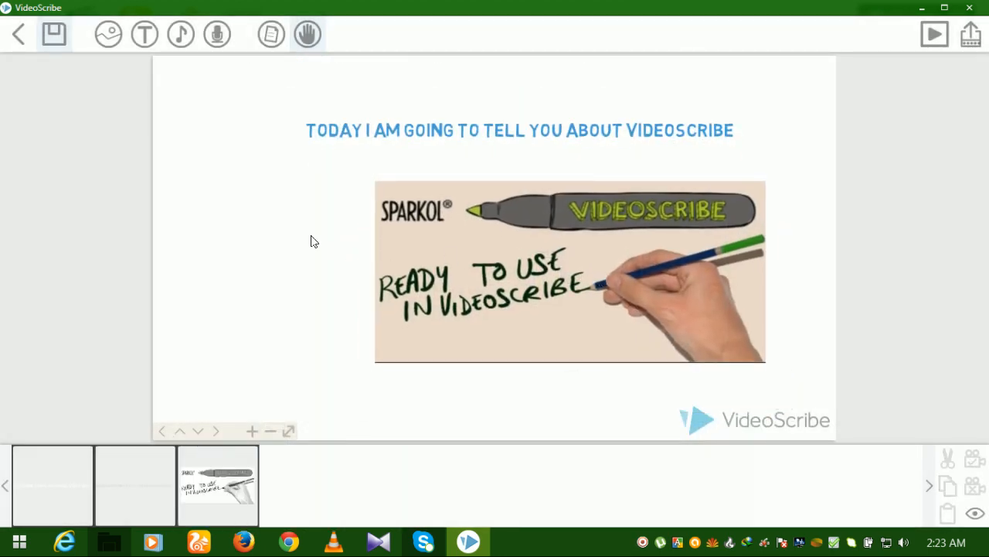
scroll(313, 241, up, 3)
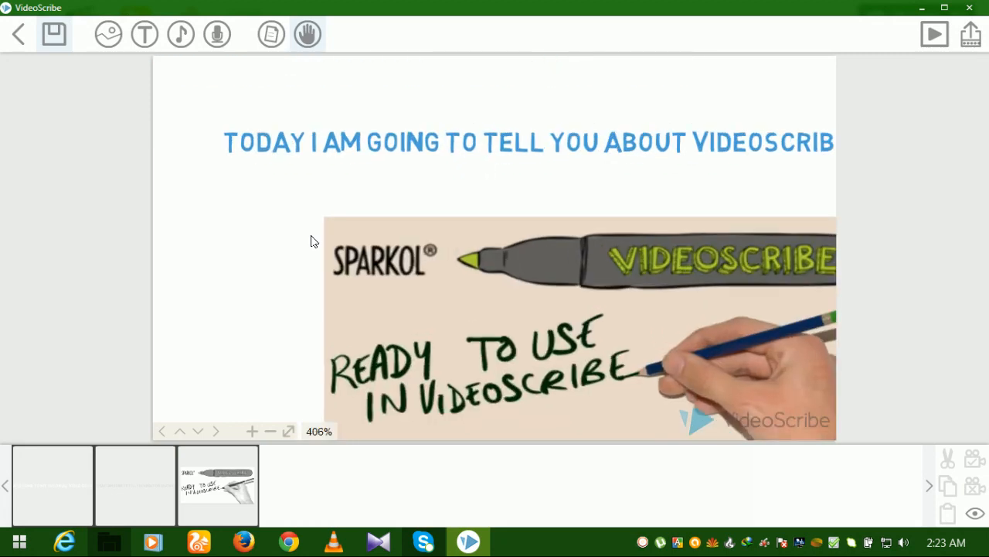
scroll(313, 241, down, 4)
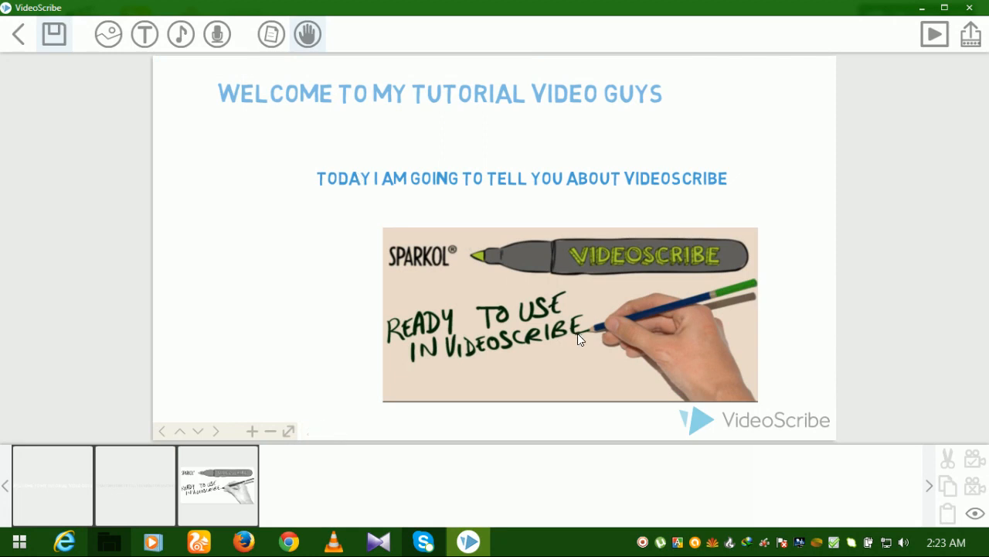
click(143, 34)
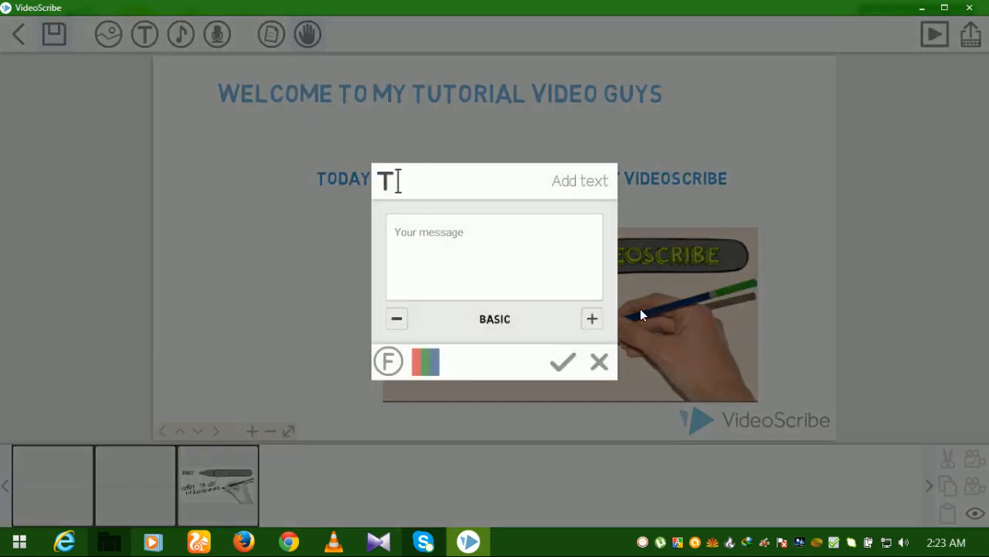
text(videoscribe is a power)
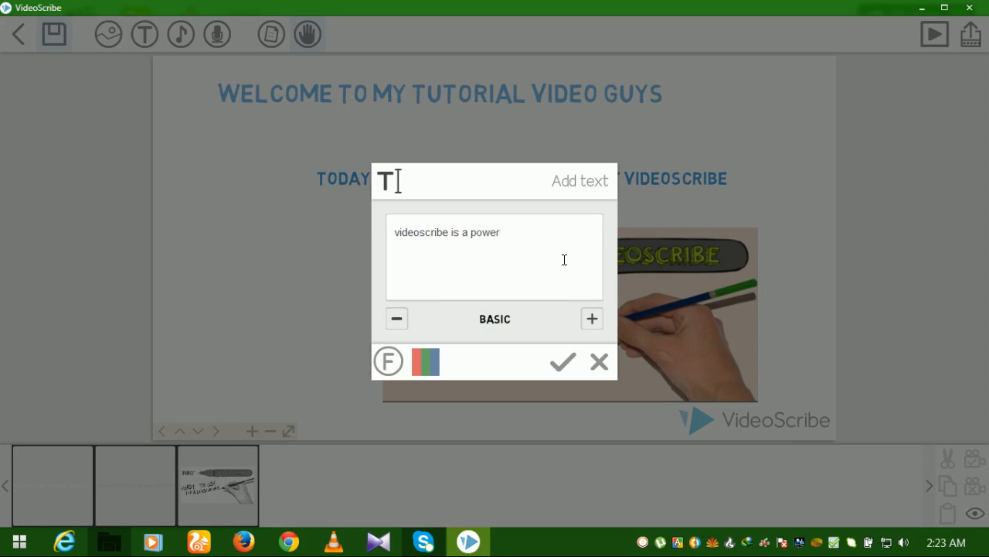
text(ful antimation m)
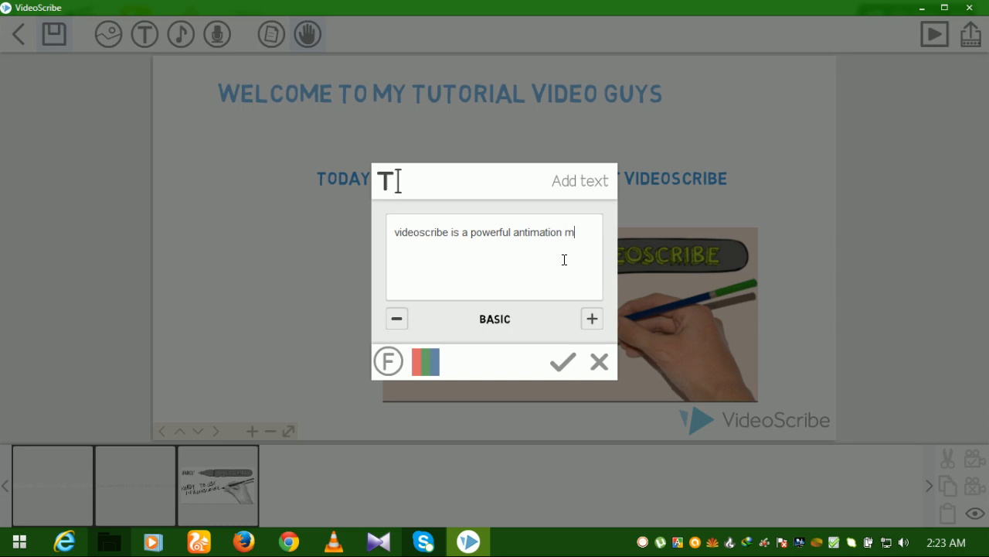
text(akeing software)
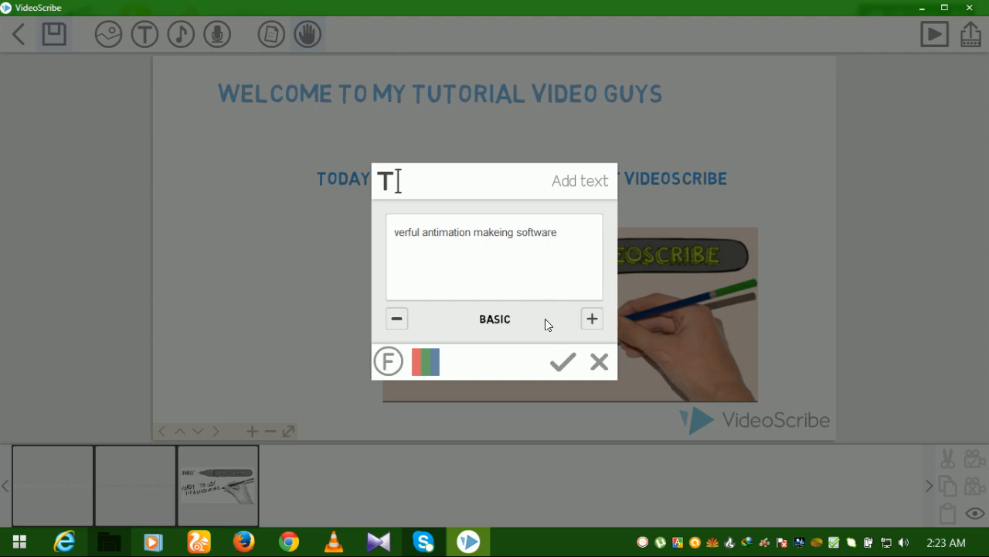
click(566, 372)
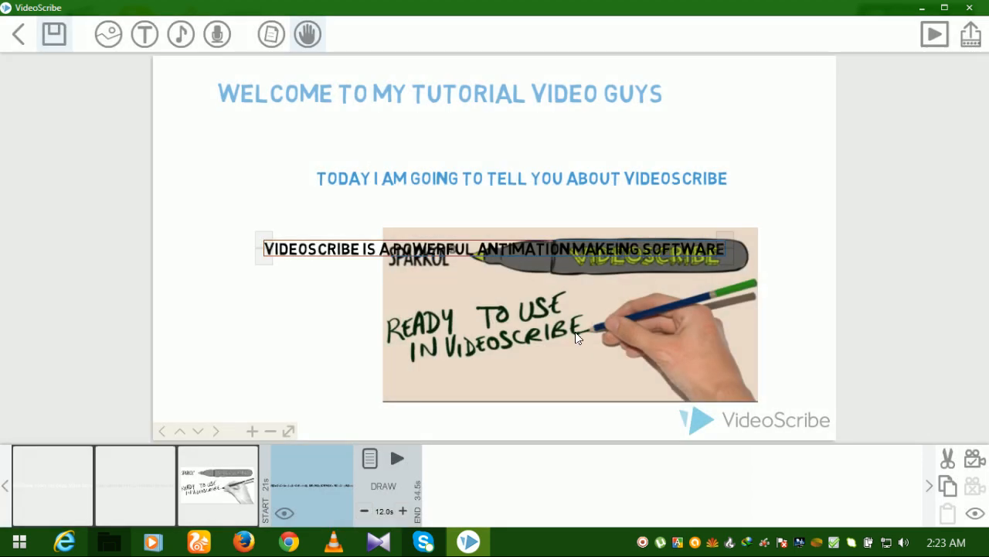
Step: Move the "videoscribe is a powerful antimation makeing software" text into the empty space below the VideoScribe picture
drag(492, 245, 607, 356)
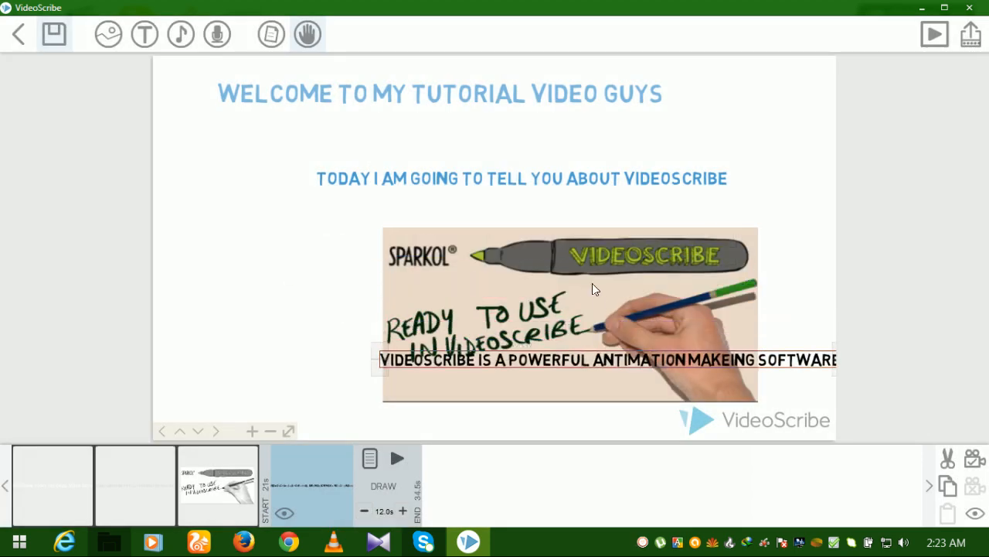
drag(592, 289, 557, 242)
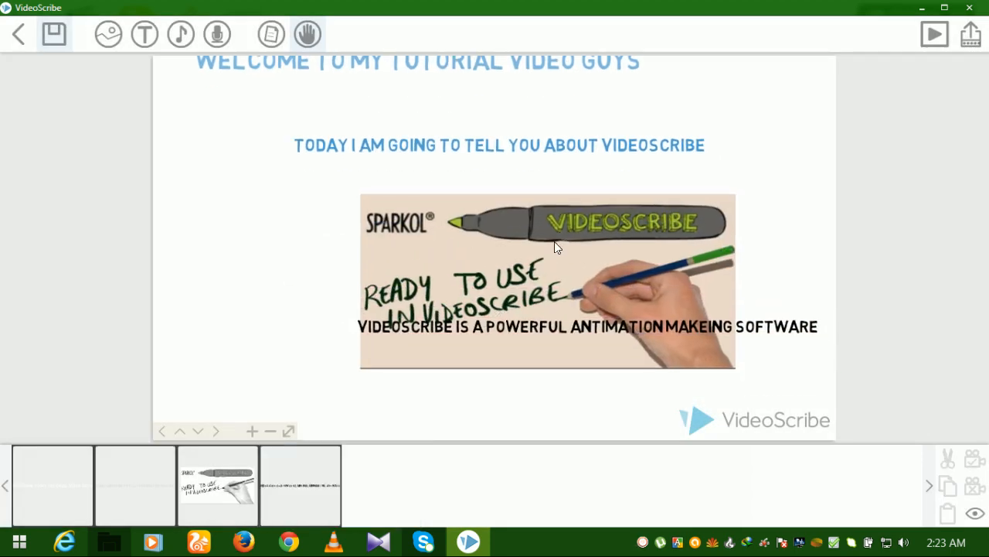
click(270, 431)
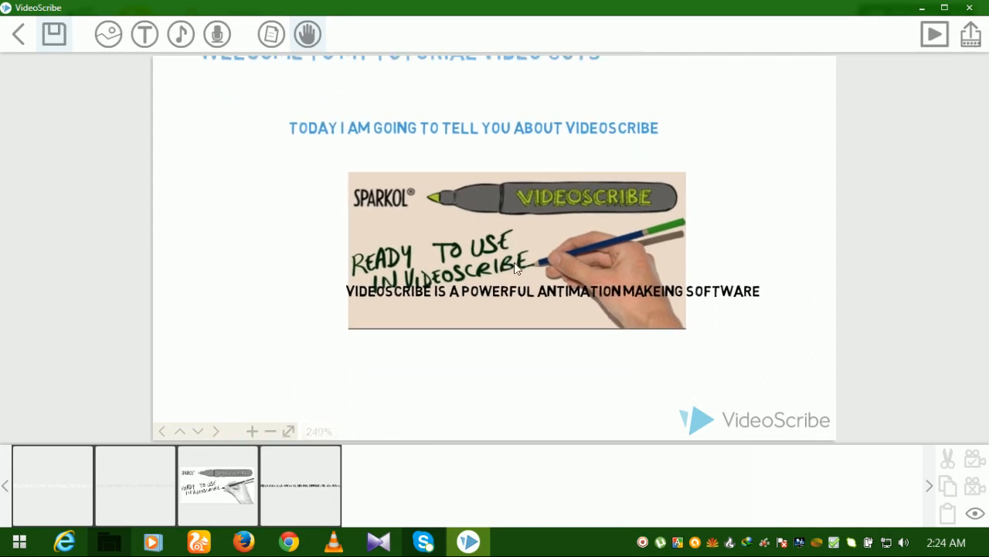
click(524, 286)
drag(524, 286, 574, 362)
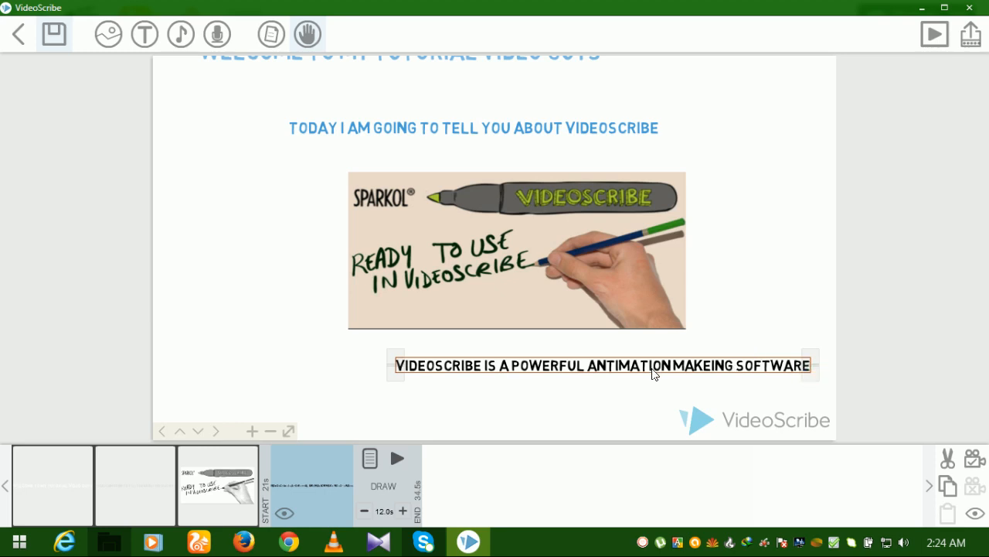
Step: Recolour the "videoscribe is a powerful antimation makeing software" text blue and set its draw animation time to 8.5 seconds
click(477, 393)
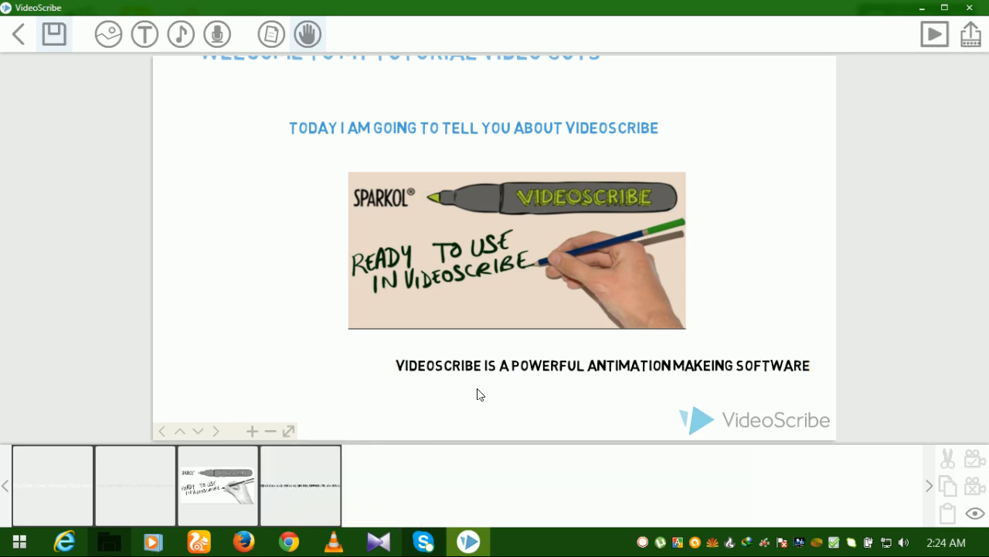
click(527, 375)
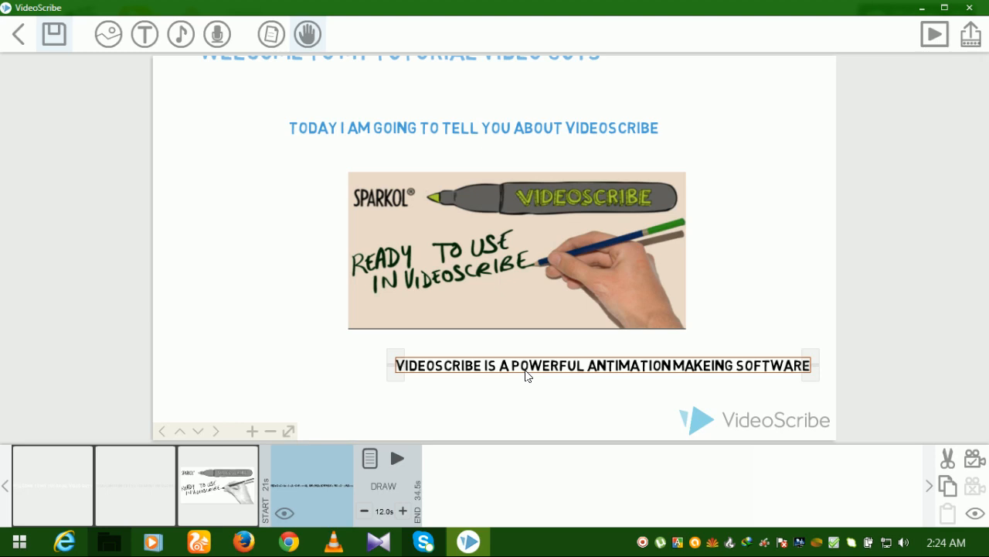
click(369, 459)
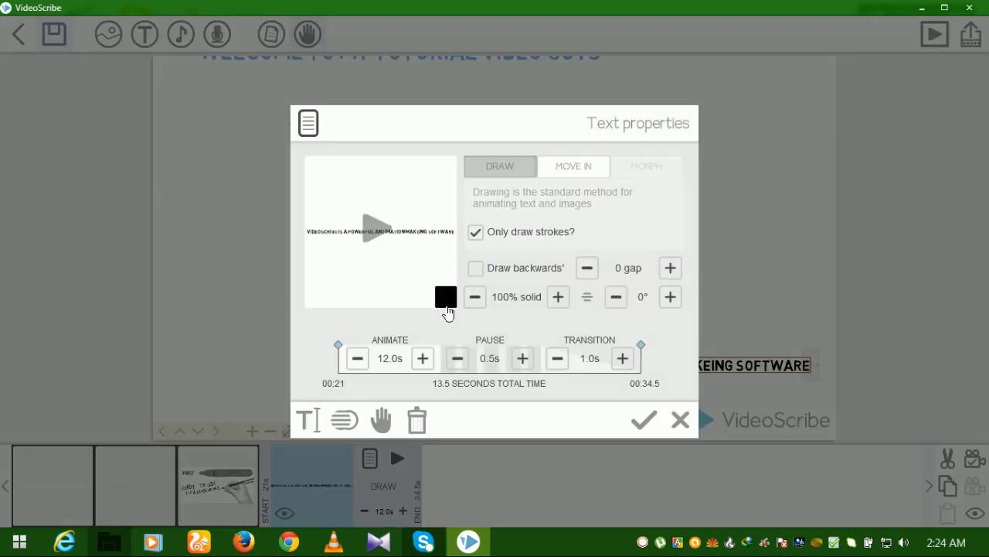
click(447, 301)
click(521, 281)
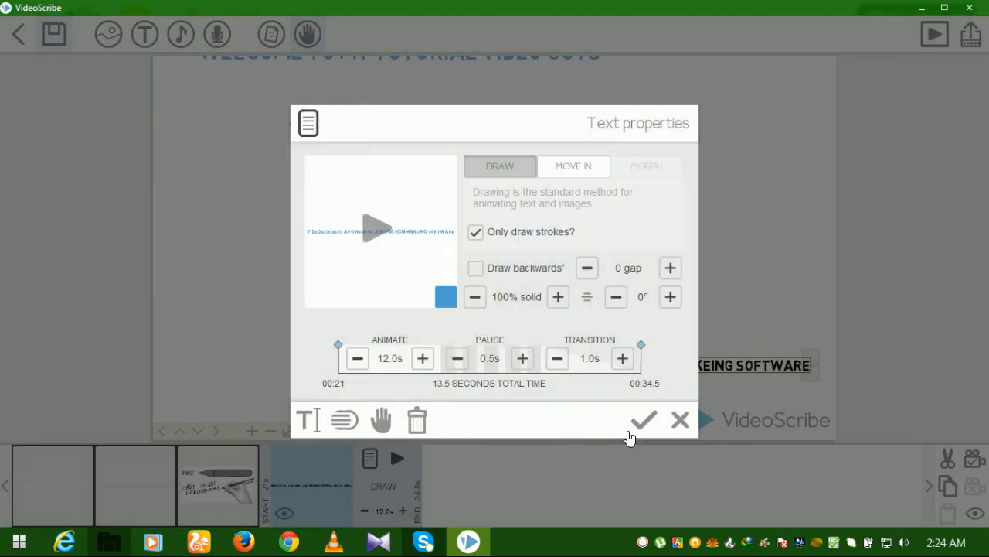
click(646, 421)
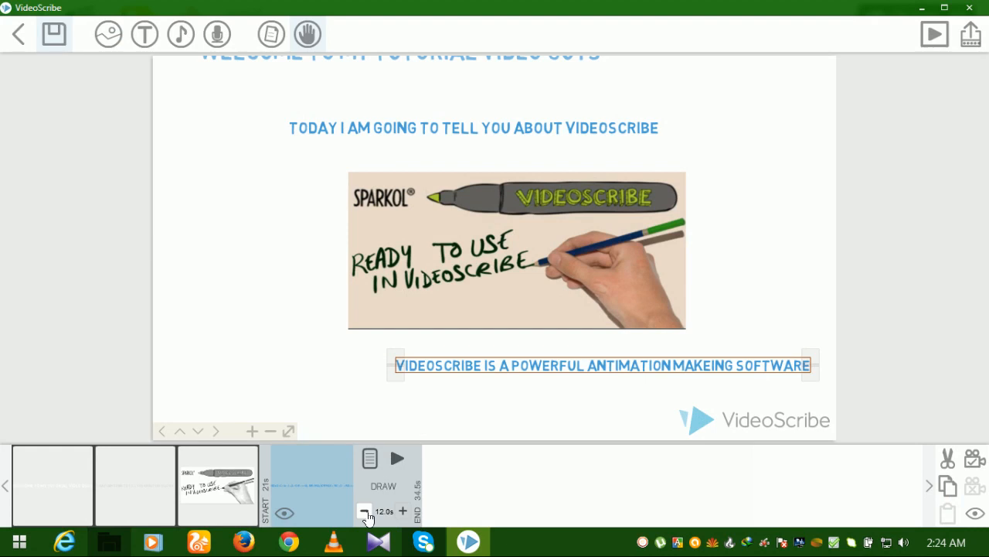
click(364, 511)
click(364, 511)
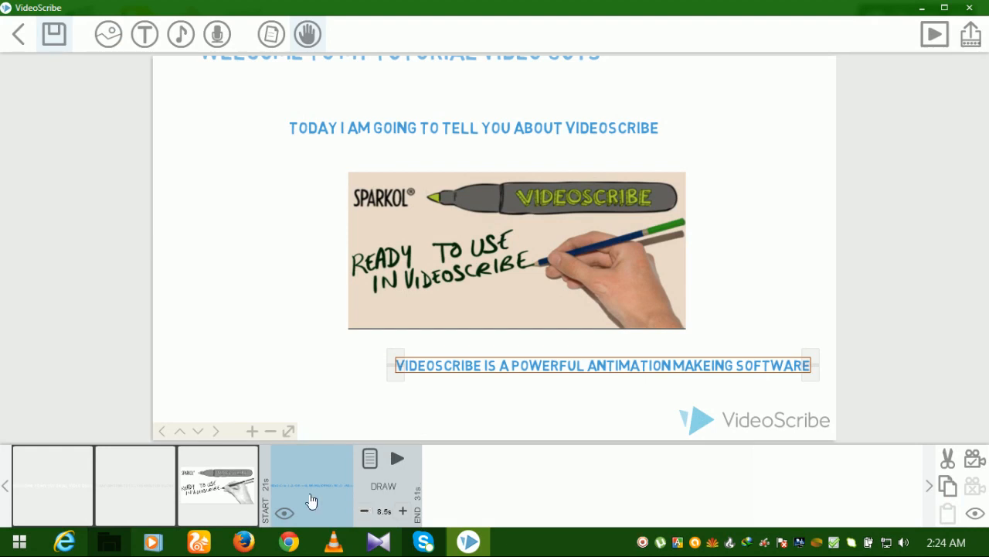